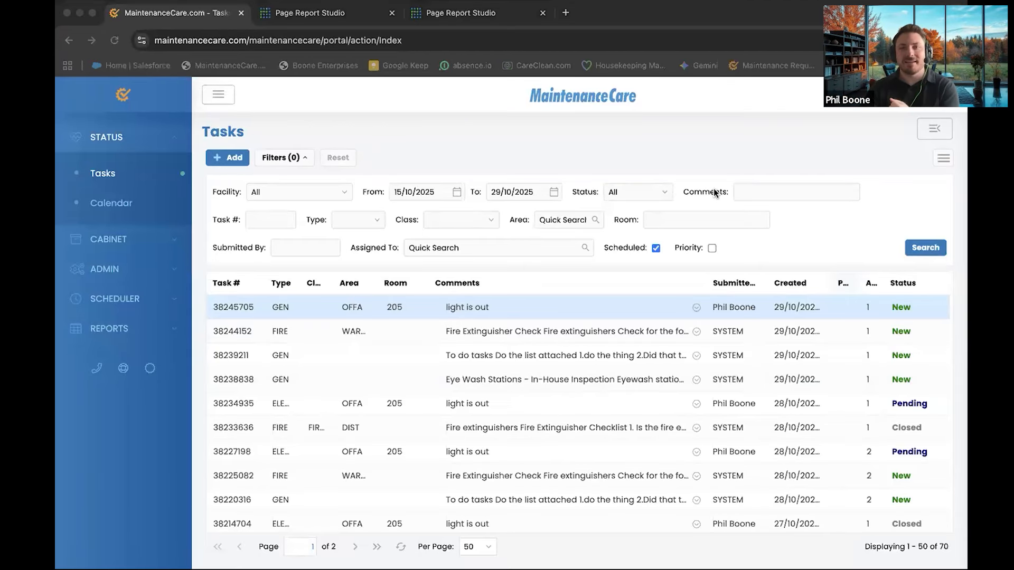
Expand CABINET in the sidebar to list Assets, Parts, Vendors, Contacts and Space Center
{"action": "left_click", "coordinate": [685, 187]}
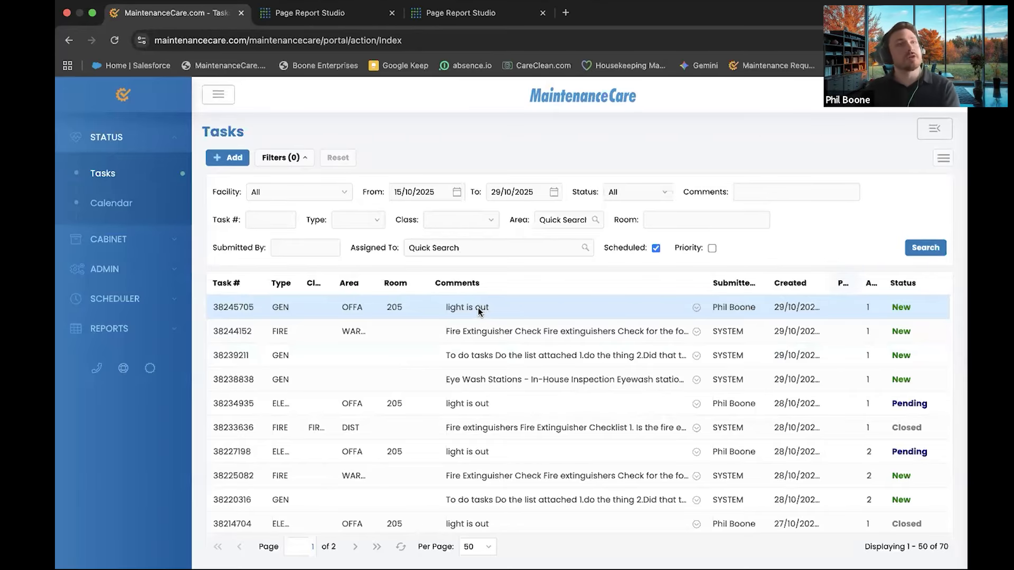
{"action": "left_click", "coordinate": [123, 240]}
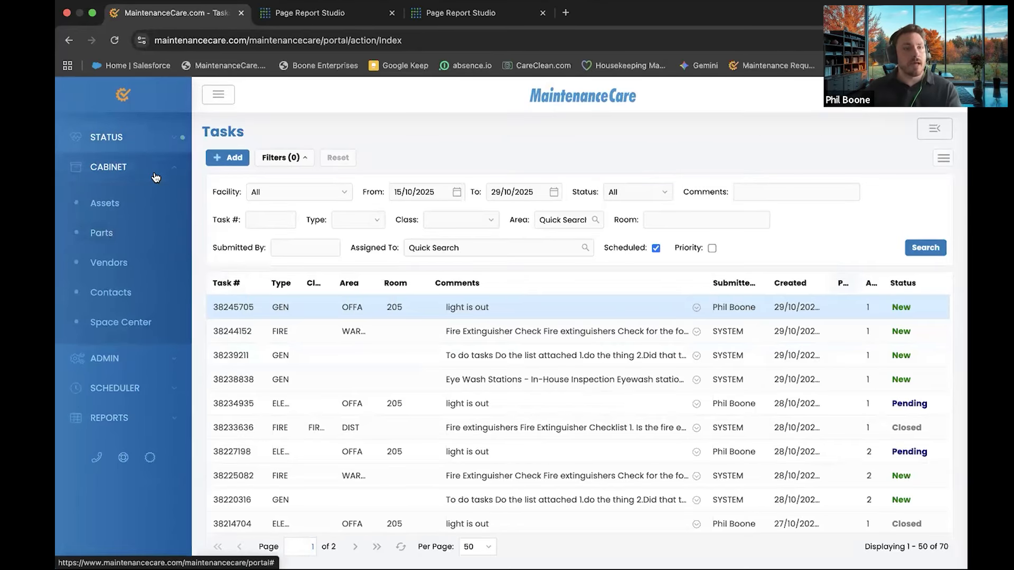
Open the 63-item Assets list, skim it, then switch to the Numbers assets spreadsheet
{"action": "left_click", "coordinate": [113, 211]}
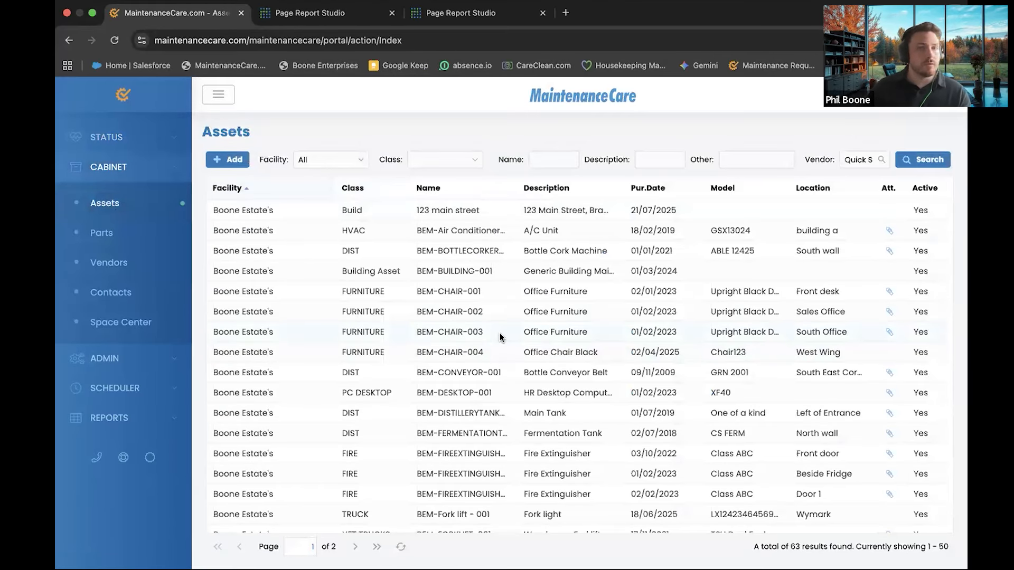
{"action": "scroll", "coordinate": [500, 337], "scroll_direction": "down", "scroll_amount": 1}
{"action": "scroll", "coordinate": [500, 337], "scroll_direction": "down", "scroll_amount": 1}
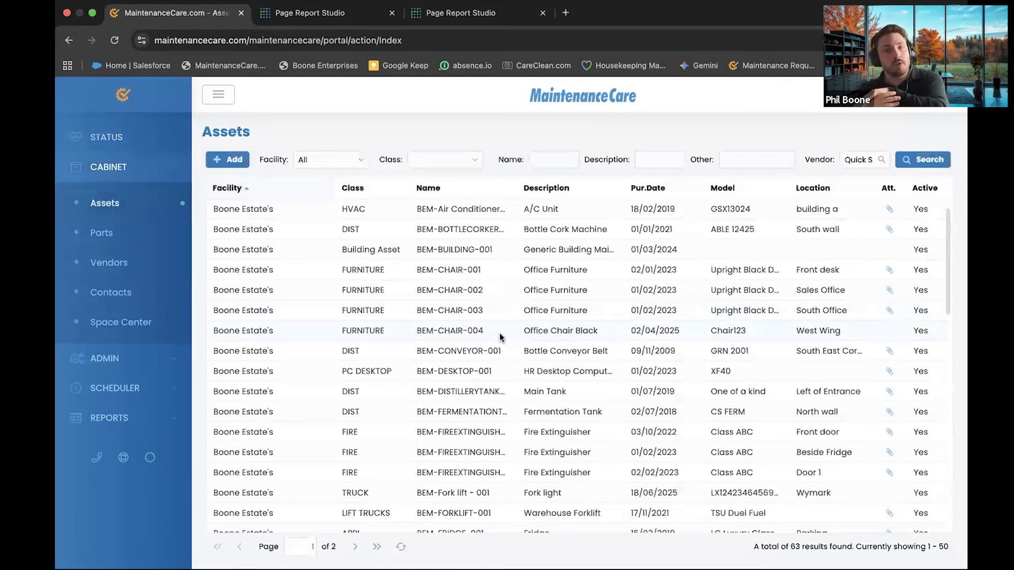
{"action": "scroll", "coordinate": [491, 352], "scroll_direction": "up", "scroll_amount": 1}
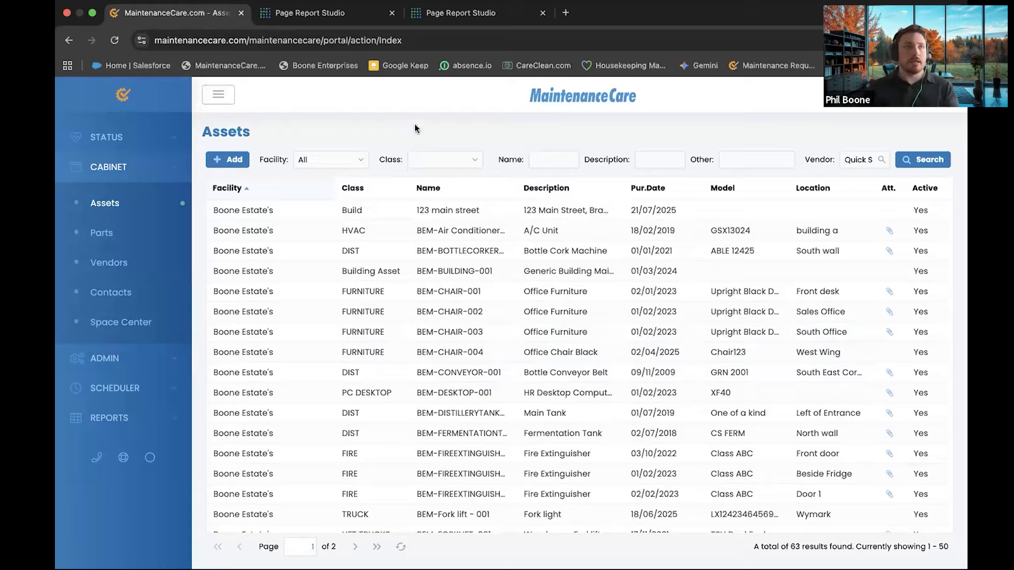
{"action": "key", "text": "ctrl+Right"}
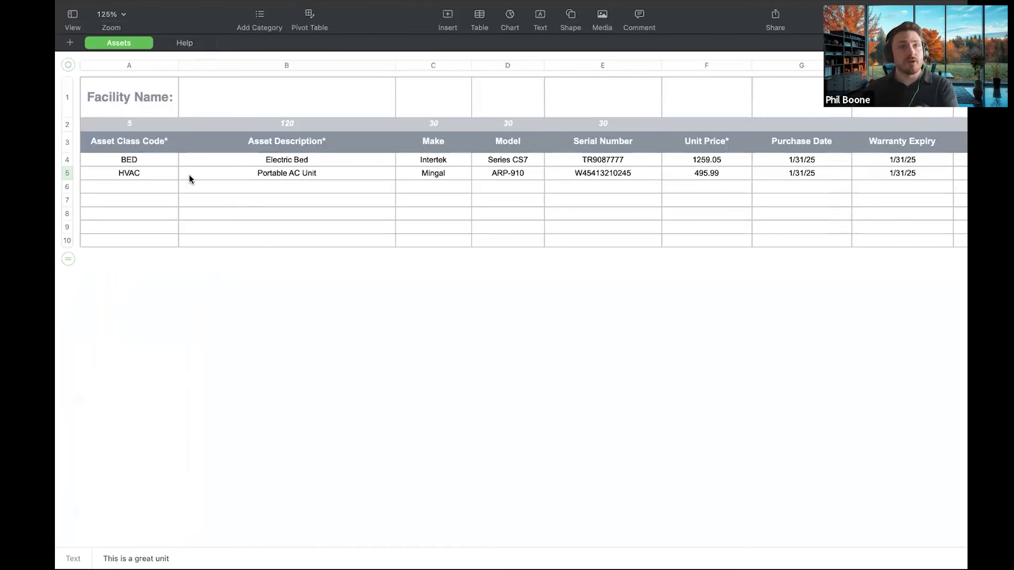
Scroll across the Assets sheet columns, Asset Class Code through Life Expectancy, then return to MaintenanceCare
{"action": "scroll", "coordinate": [185, 176], "scroll_direction": "right", "scroll_amount": 5}
{"action": "scroll", "coordinate": [125, 159], "scroll_direction": "left", "scroll_amount": 5}
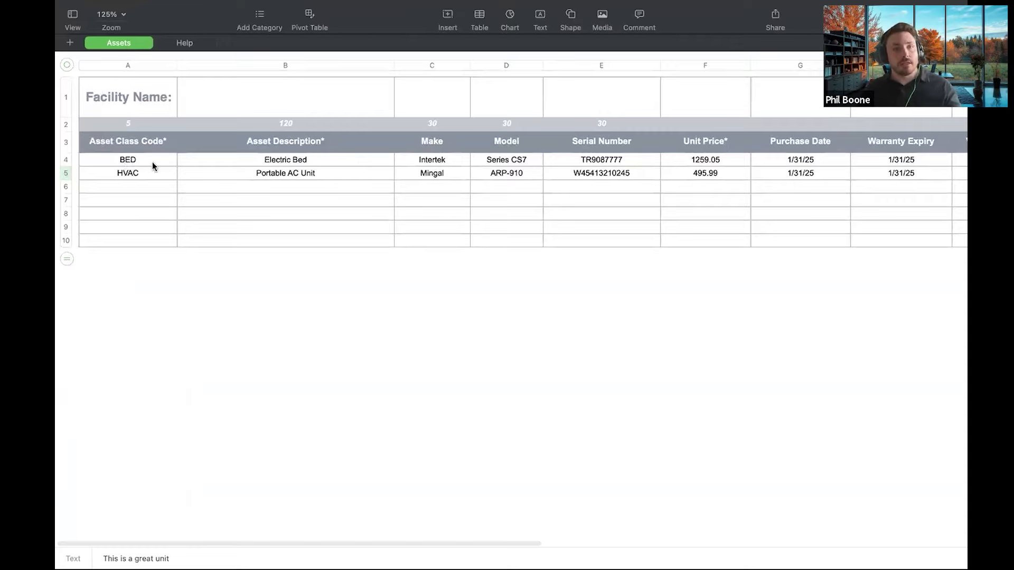
{"action": "scroll", "coordinate": [158, 160], "scroll_direction": "right", "scroll_amount": 5}
{"action": "scroll", "coordinate": [163, 158], "scroll_direction": "left", "scroll_amount": 5}
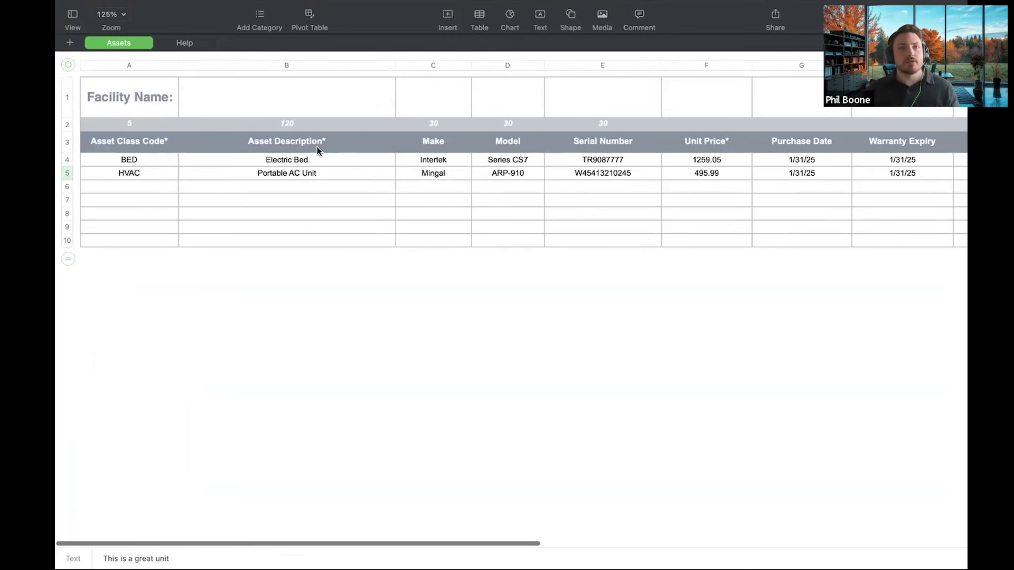
{"action": "scroll", "coordinate": [327, 141], "scroll_direction": "right", "scroll_amount": 2}
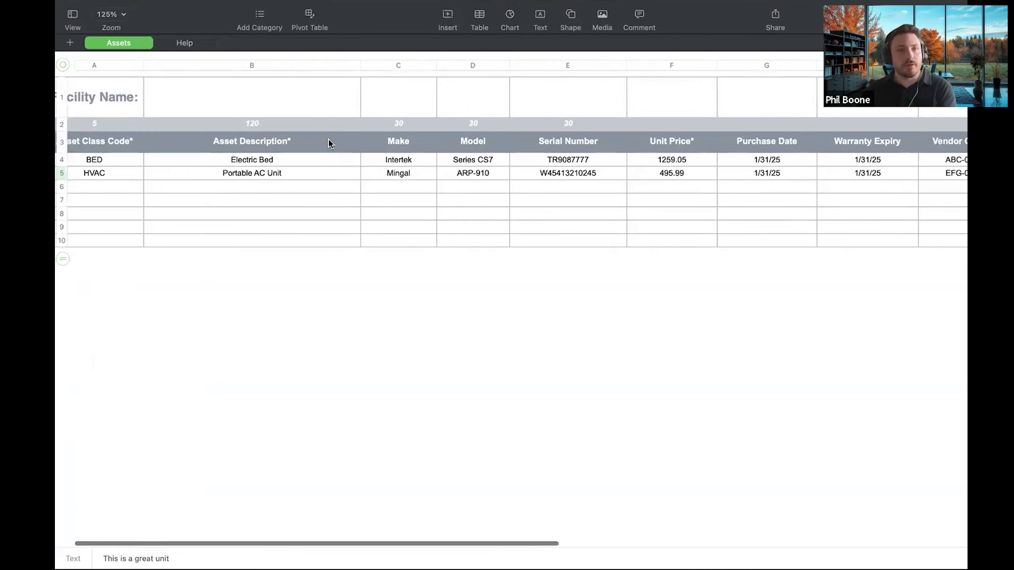
{"action": "scroll", "coordinate": [146, 121], "scroll_direction": "left", "scroll_amount": 2}
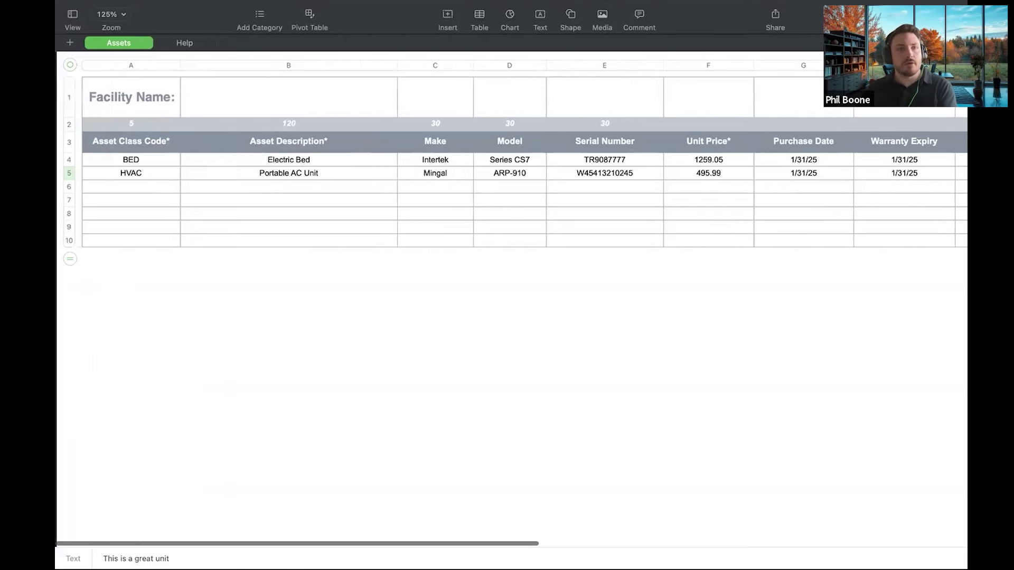
{"action": "scroll", "coordinate": [271, 125], "scroll_direction": "right", "scroll_amount": 1}
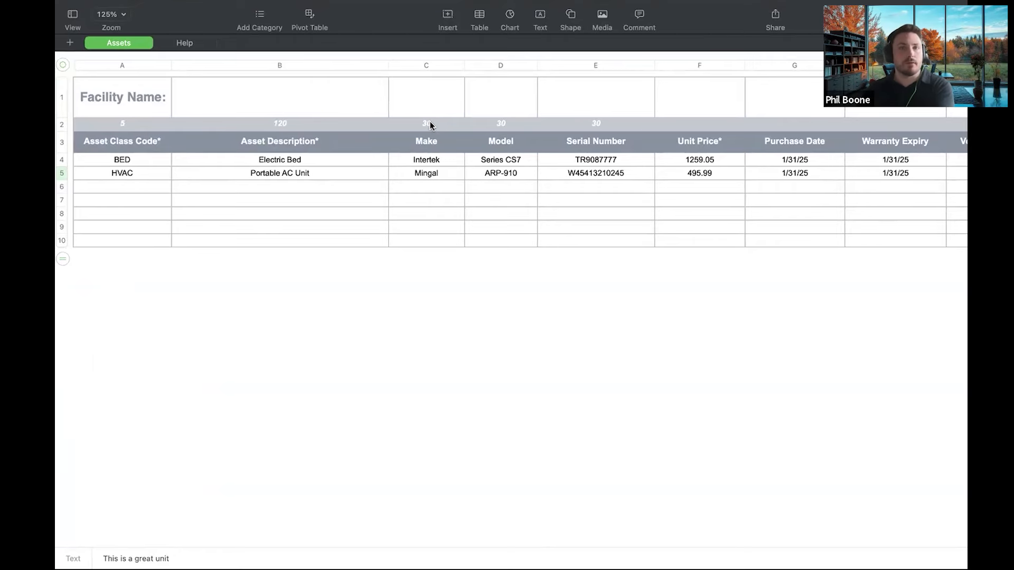
{"action": "scroll", "coordinate": [430, 125], "scroll_direction": "right", "scroll_amount": 4}
{"action": "scroll", "coordinate": [448, 178], "scroll_direction": "right", "scroll_amount": 10}
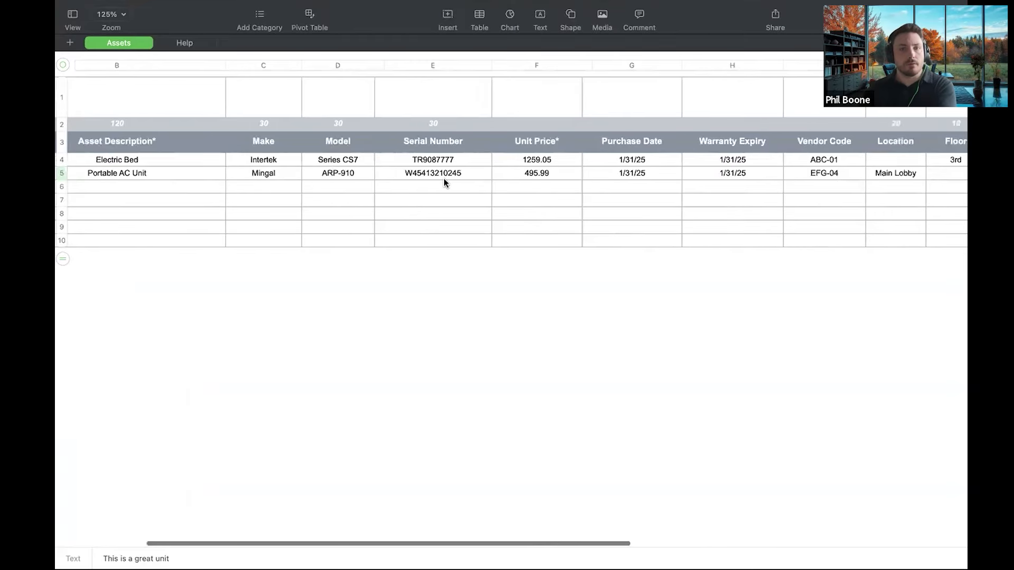
{"action": "scroll", "coordinate": [441, 181], "scroll_direction": "right", "scroll_amount": 6}
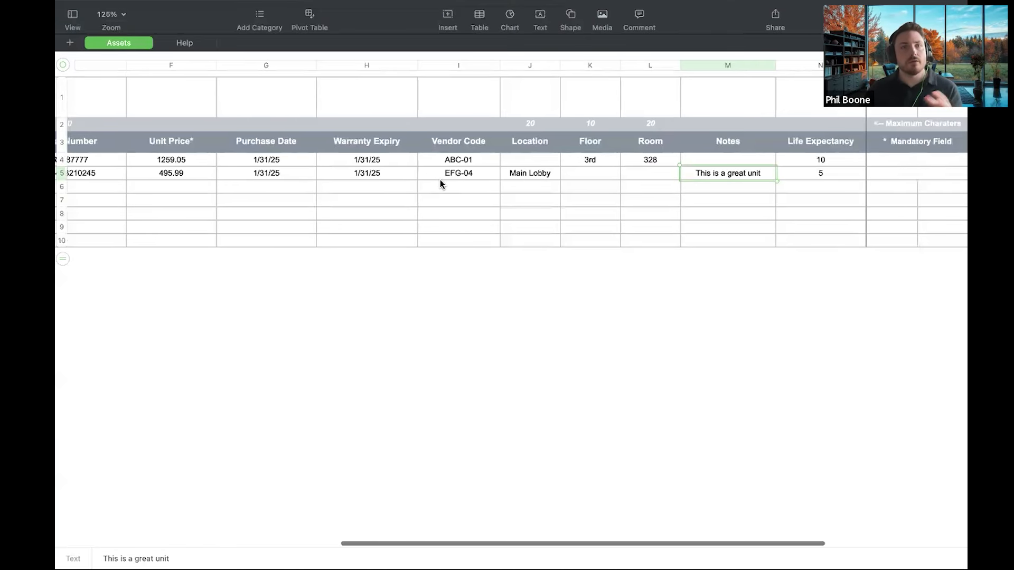
{"action": "scroll", "coordinate": [437, 180], "scroll_direction": "left", "scroll_amount": 15}
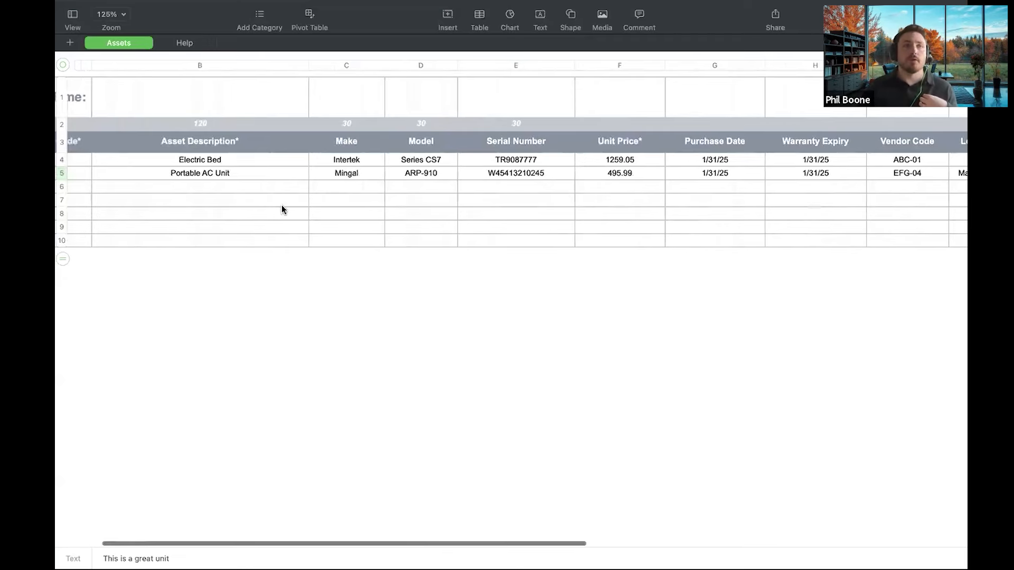
{"action": "scroll", "coordinate": [282, 210], "scroll_direction": "left", "scroll_amount": 3}
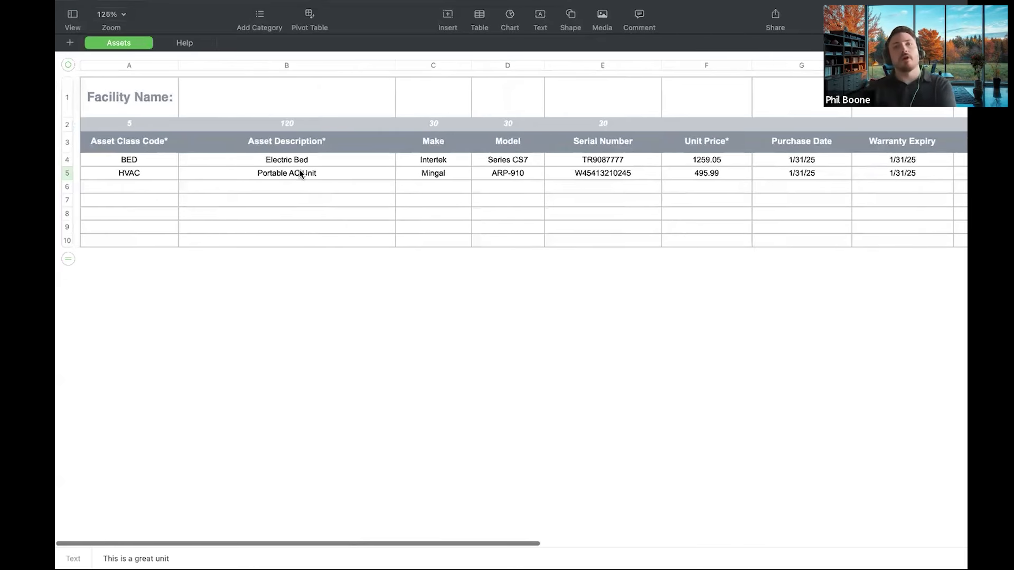
{"action": "key", "text": "ctrl+Left"}
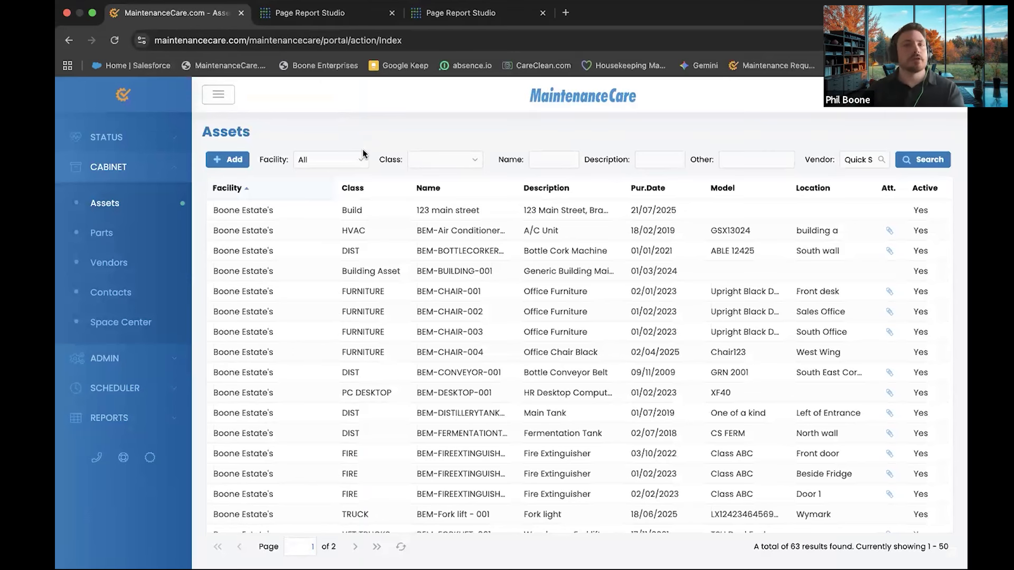
Add a new asset and enter BEM-Forklift-003 as its asset code
{"action": "left_click", "coordinate": [219, 160]}
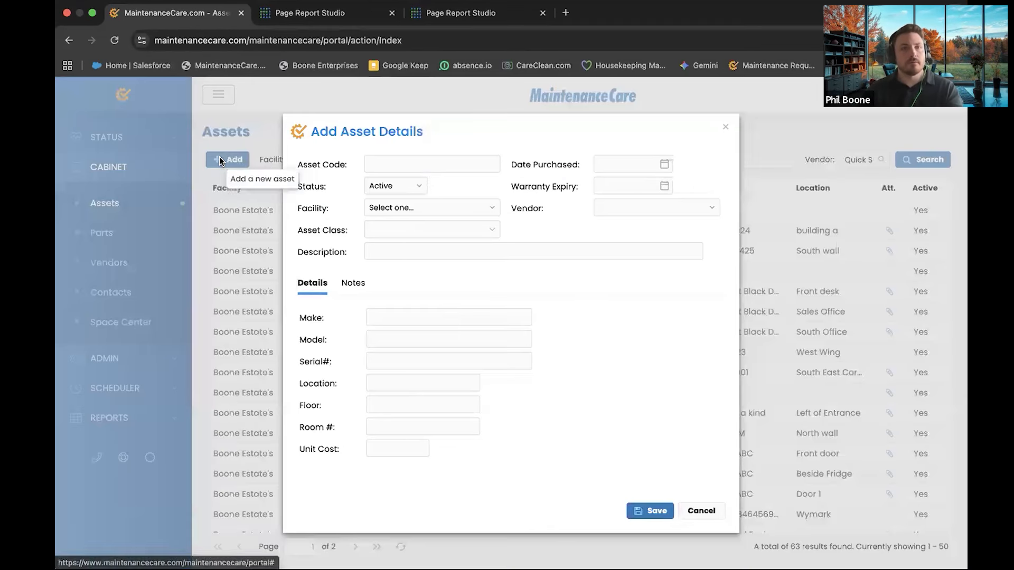
{"action": "left_click", "coordinate": [441, 164]}
{"action": "left_click_drag", "start_coordinate": [497, 134], "coordinate": [734, 131]}
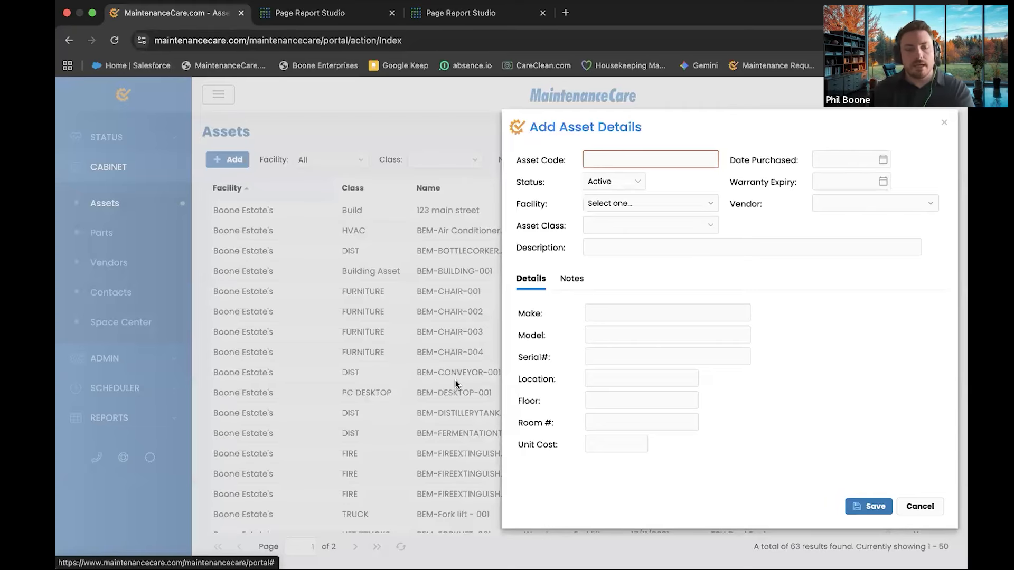
{"action": "left_click", "coordinate": [615, 160]}
{"action": "type", "text": "BEM-"}
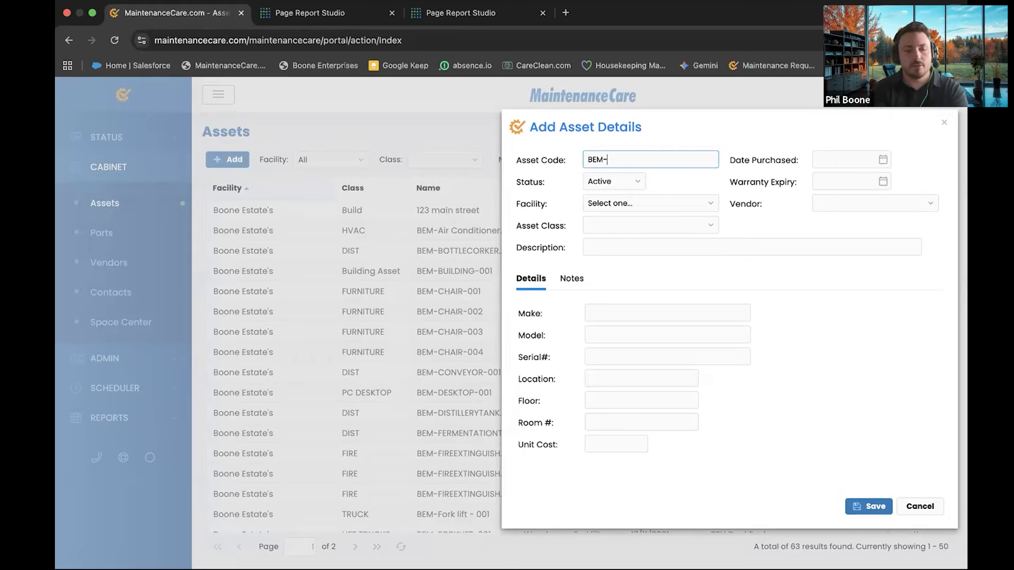
{"action": "type", "text": "F"}
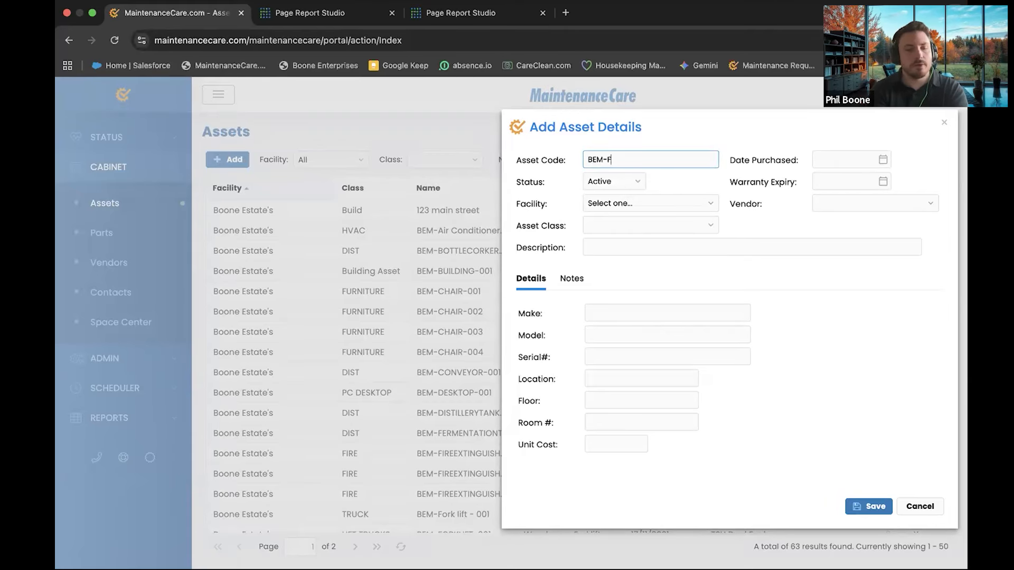
{"action": "type", "text": "orklift-"}
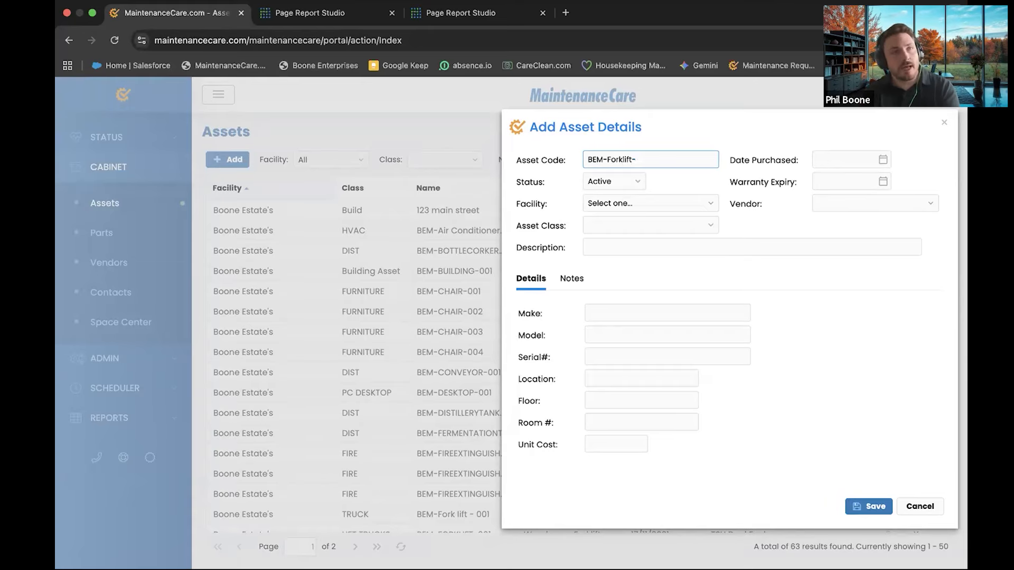
{"action": "type", "text": "001"}
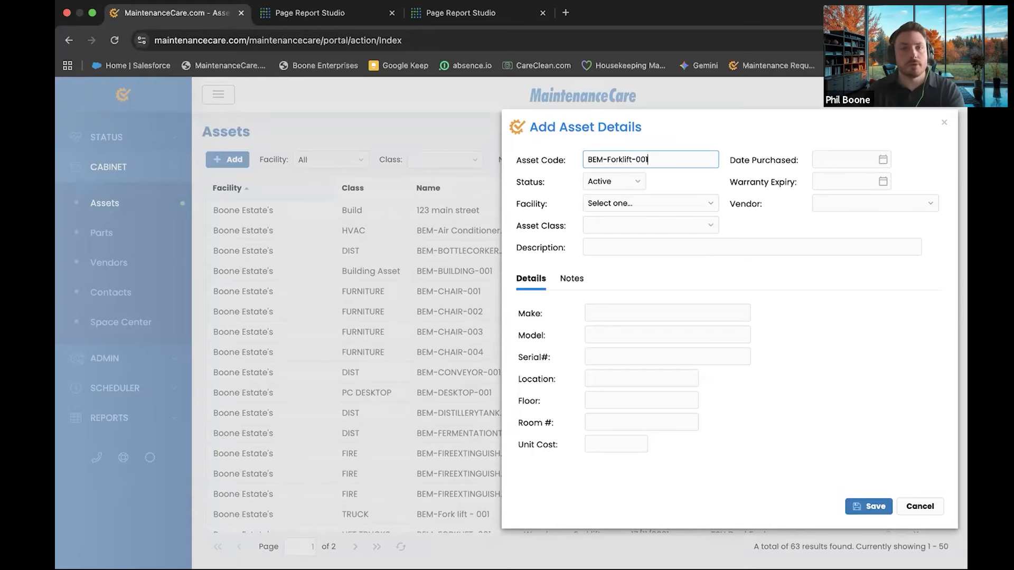
{"action": "key", "text": "BackSpace"}
{"action": "type", "text": "2"}
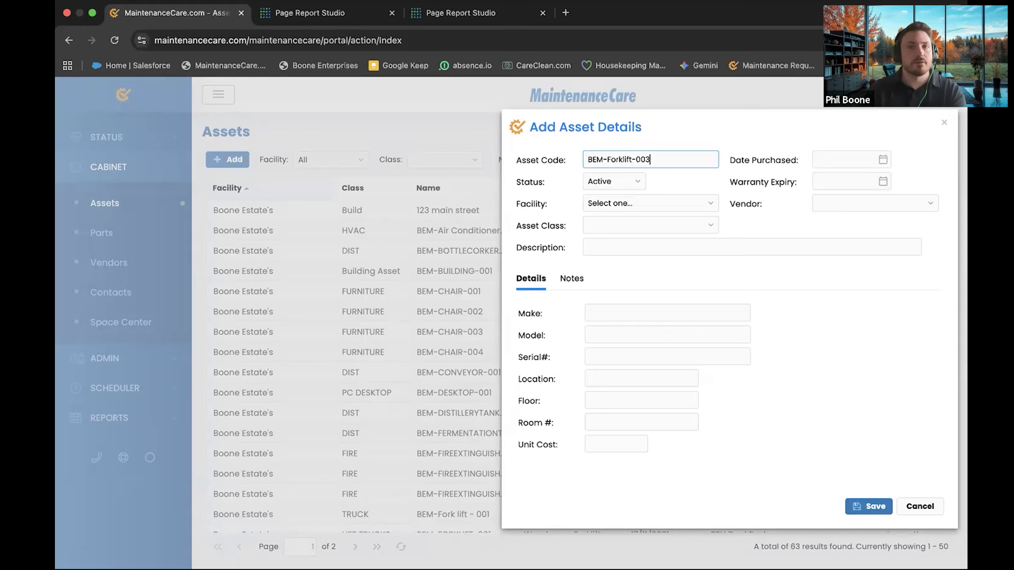
{"action": "left_click_drag", "start_coordinate": [710, 120], "coordinate": [564, 119]}
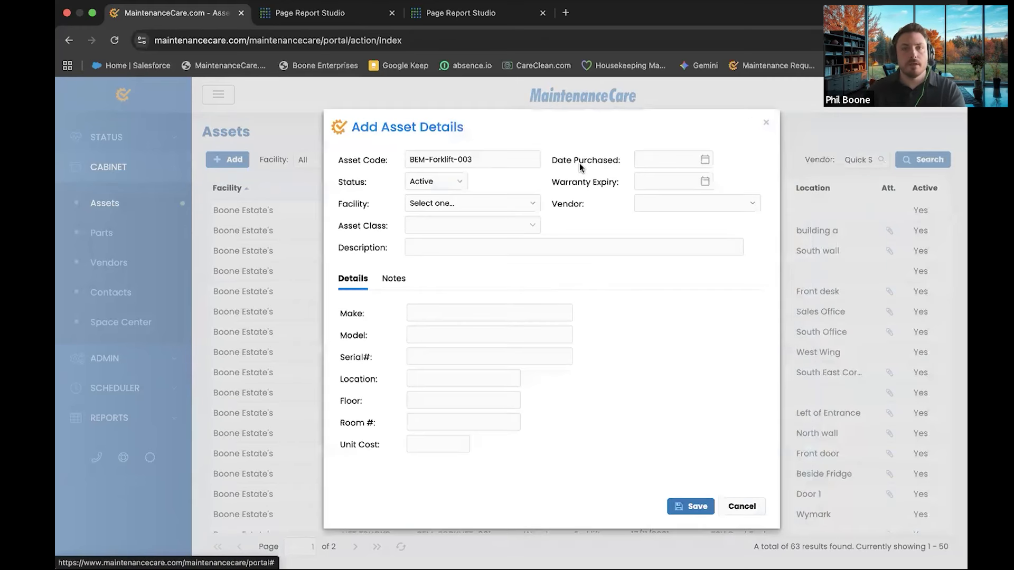
Assign the new asset to the Boone Estate's facility
{"action": "left_click", "coordinate": [527, 203]}
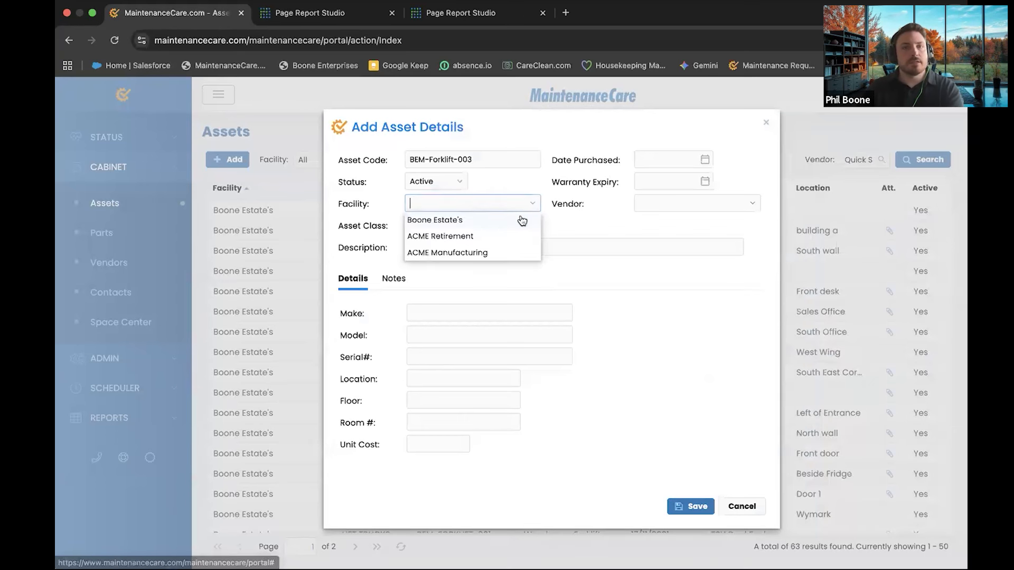
{"action": "left_click", "coordinate": [418, 220]}
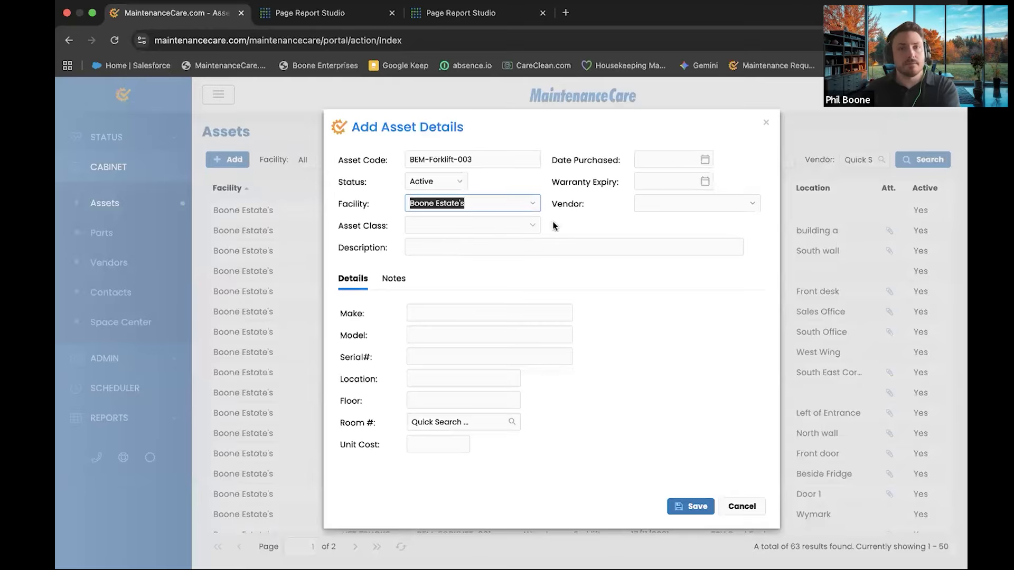
{"action": "left_click", "coordinate": [352, 227]}
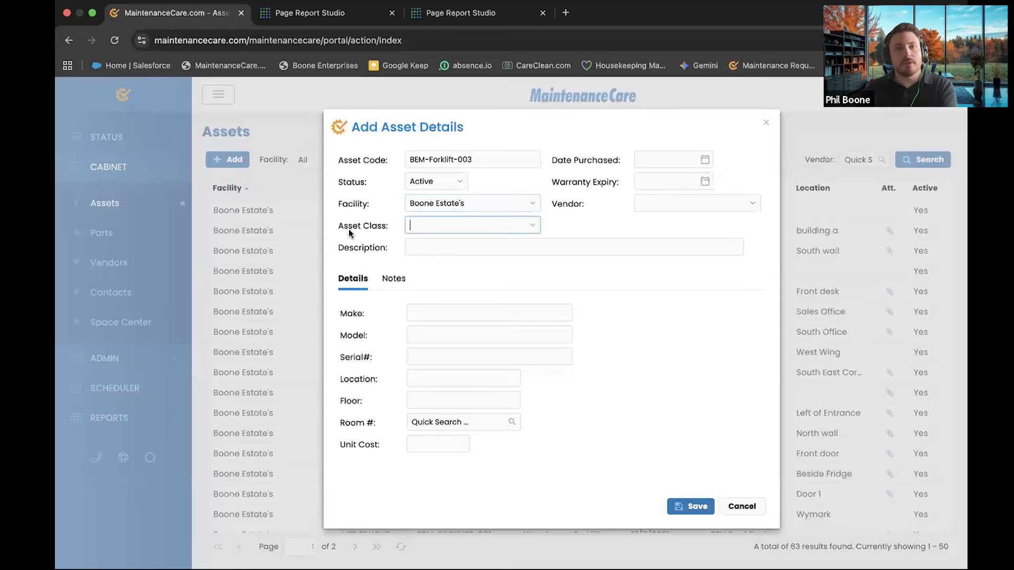
Set the asset class to General Equipment
{"action": "left_click", "coordinate": [535, 231]}
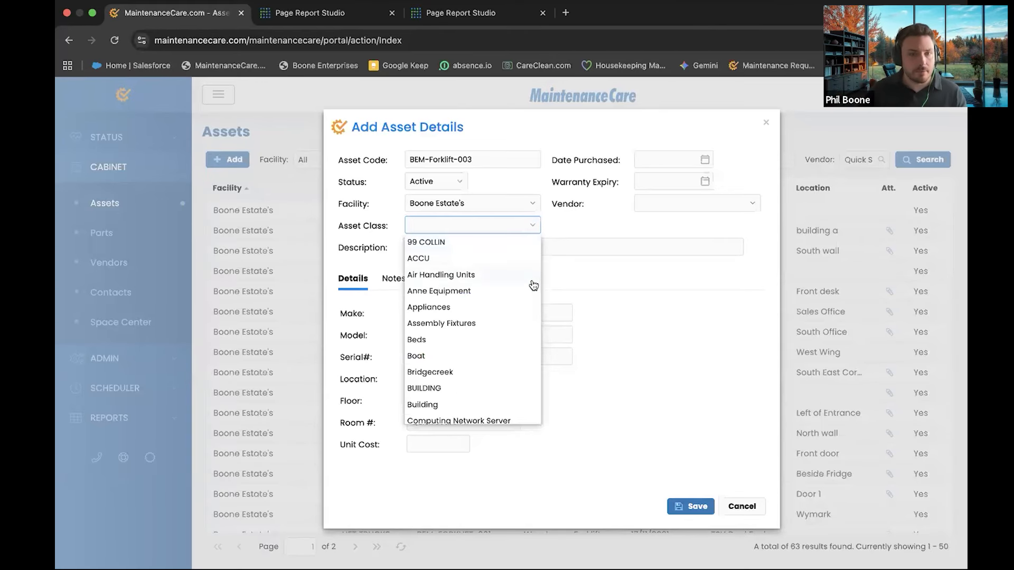
{"action": "scroll", "coordinate": [453, 350], "scroll_direction": "down", "scroll_amount": 2}
{"action": "scroll", "coordinate": [454, 351], "scroll_direction": "down", "scroll_amount": 3}
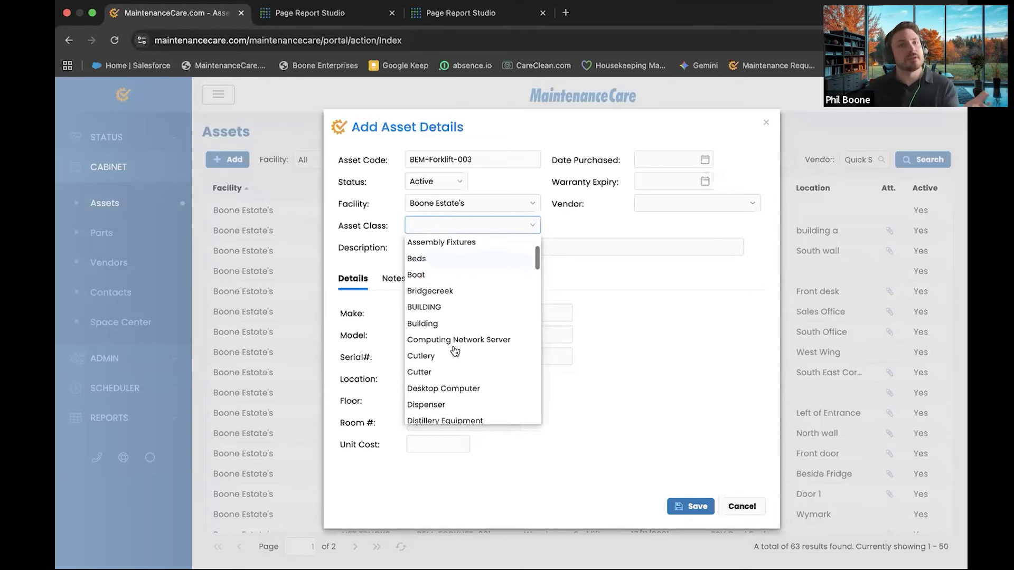
{"action": "scroll", "coordinate": [454, 351], "scroll_direction": "up", "scroll_amount": 2}
{"action": "scroll", "coordinate": [454, 351], "scroll_direction": "down", "scroll_amount": 5}
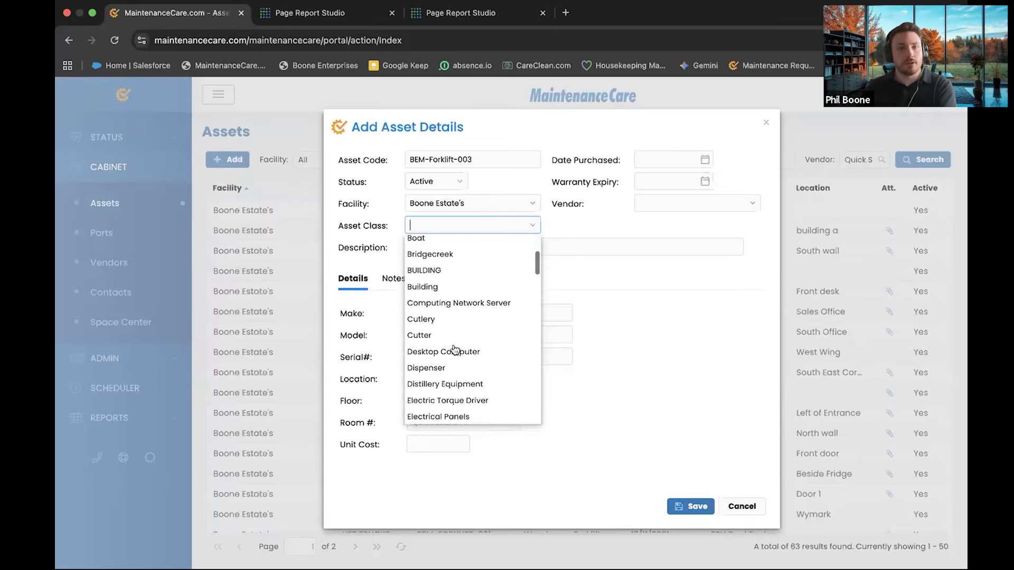
{"action": "scroll", "coordinate": [475, 396], "scroll_direction": "down", "scroll_amount": 10}
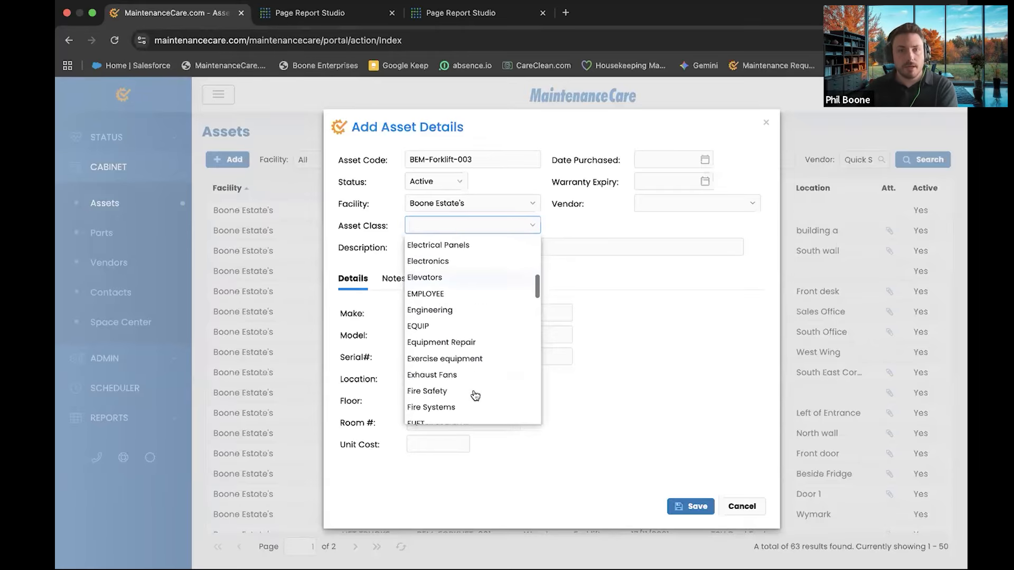
{"action": "scroll", "coordinate": [481, 372], "scroll_direction": "up", "scroll_amount": 1}
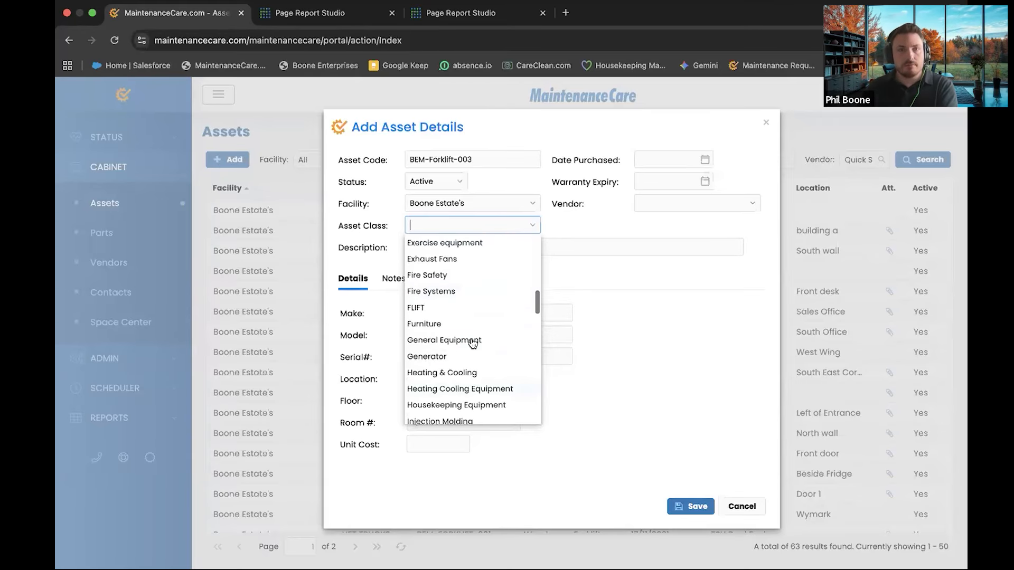
{"action": "left_click", "coordinate": [424, 251]}
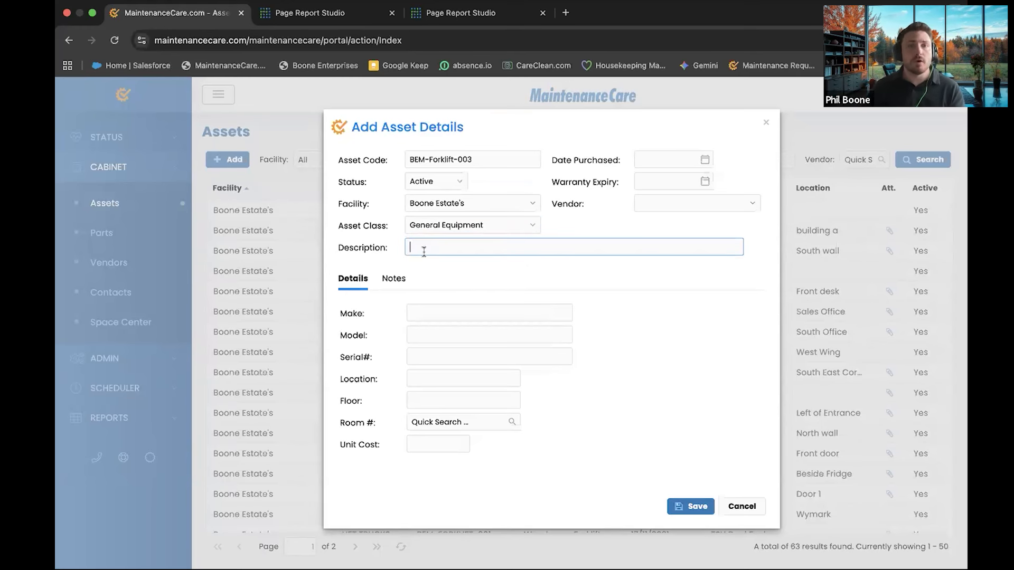
Enter Huskarvarna as the asset description
{"action": "left_click_drag", "start_coordinate": [533, 118], "coordinate": [398, 333]}
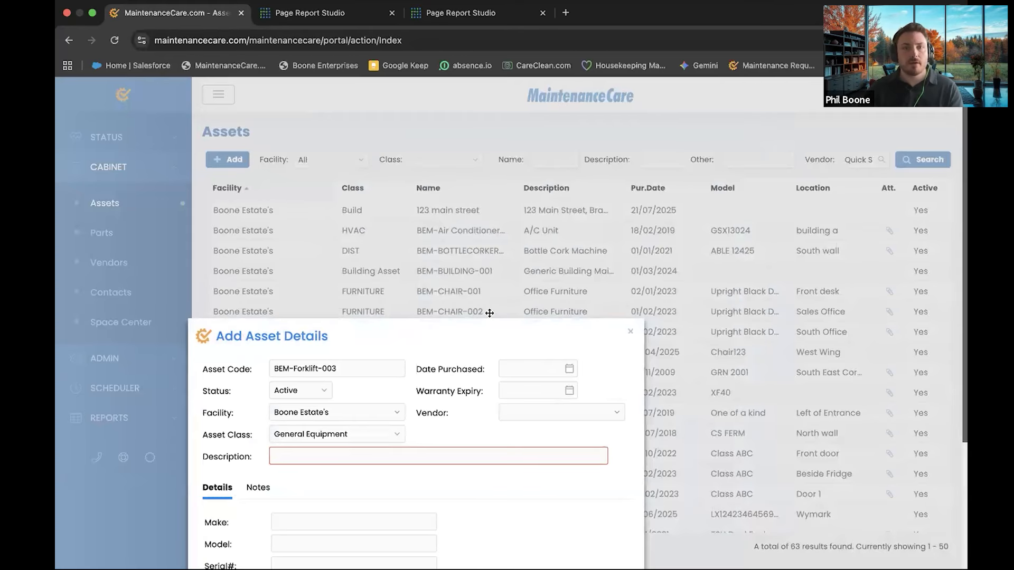
{"action": "left_click_drag", "start_coordinate": [490, 313], "coordinate": [575, 94]}
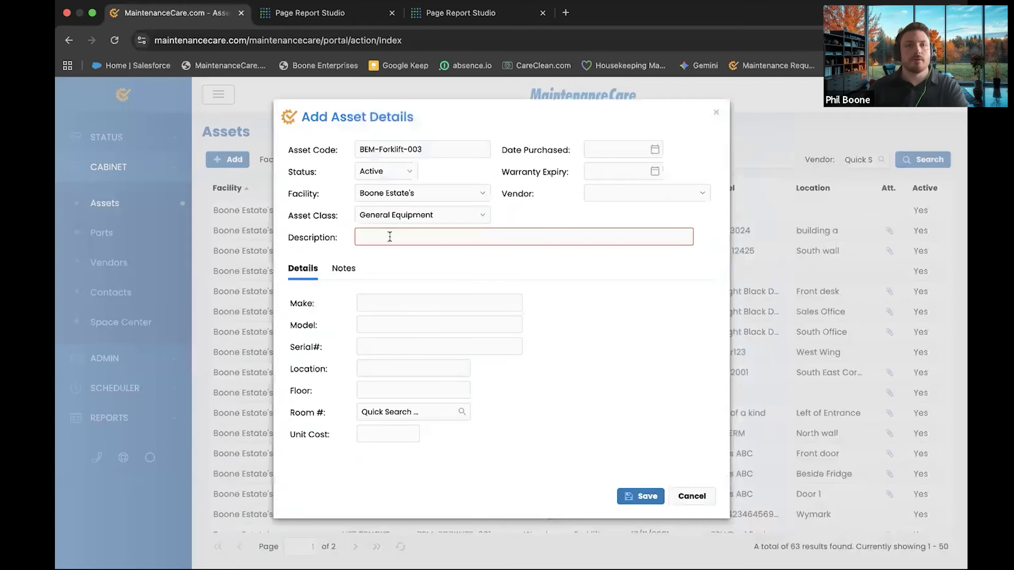
{"action": "type", "text": "uskarvar"}
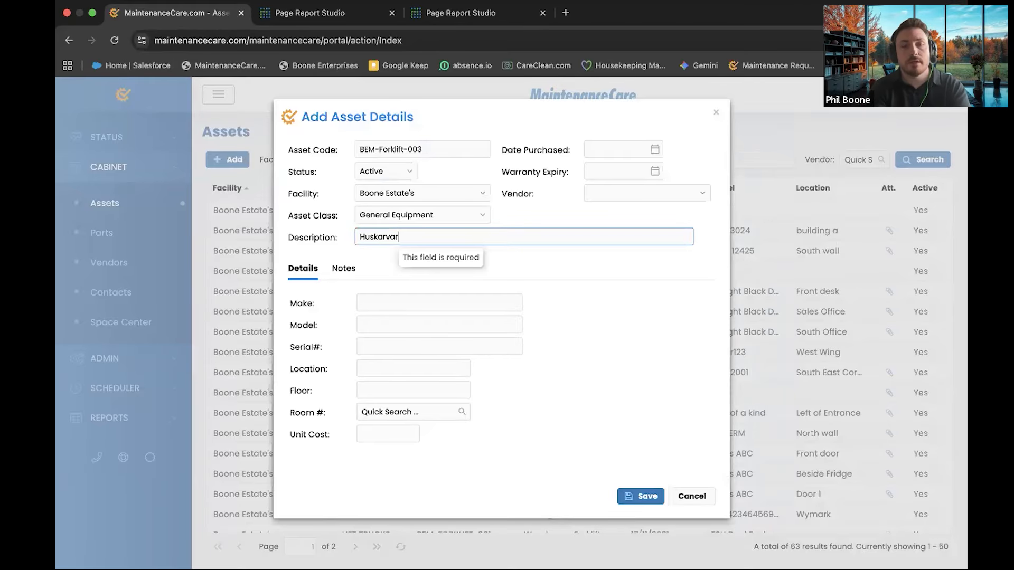
{"action": "type", "text": "na"}
{"action": "right_click", "coordinate": [373, 236]}
{"action": "left_click", "coordinate": [347, 245]}
{"action": "left_click", "coordinate": [513, 236]}
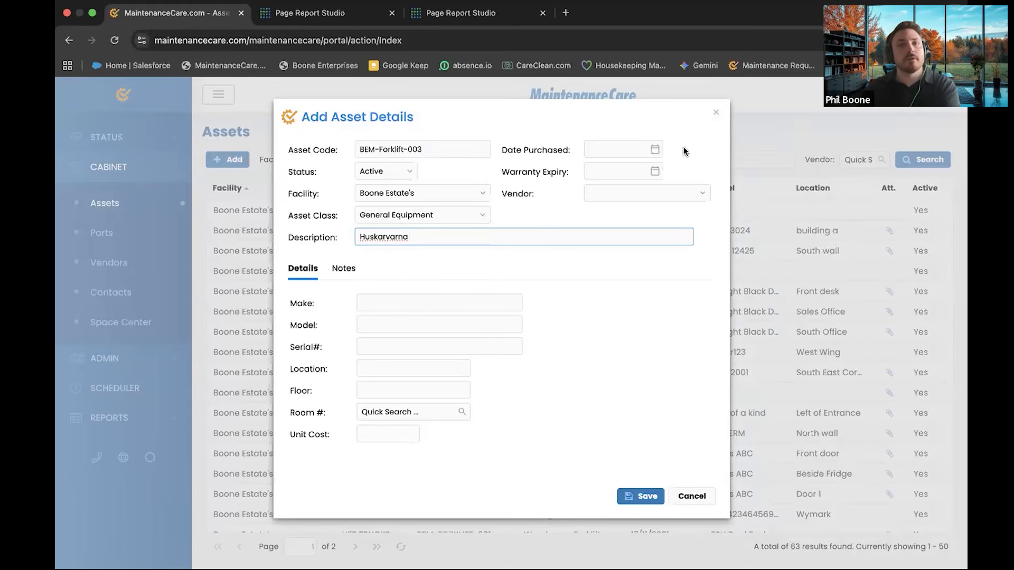
Set Date Purchased to 02/06/2025 and Warranty Expiry to 29/10/2025
{"action": "left_click", "coordinate": [656, 151]}
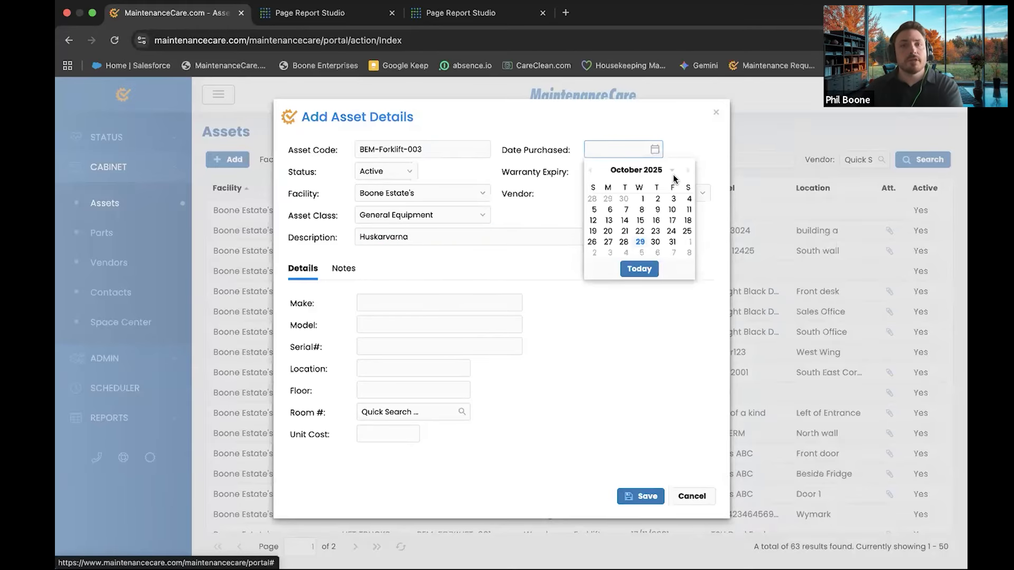
{"action": "left_click", "coordinate": [590, 170]}
{"action": "left_click", "coordinate": [590, 170]}
{"action": "left_click", "coordinate": [590, 170]}
{"action": "left_click", "coordinate": [590, 170]}
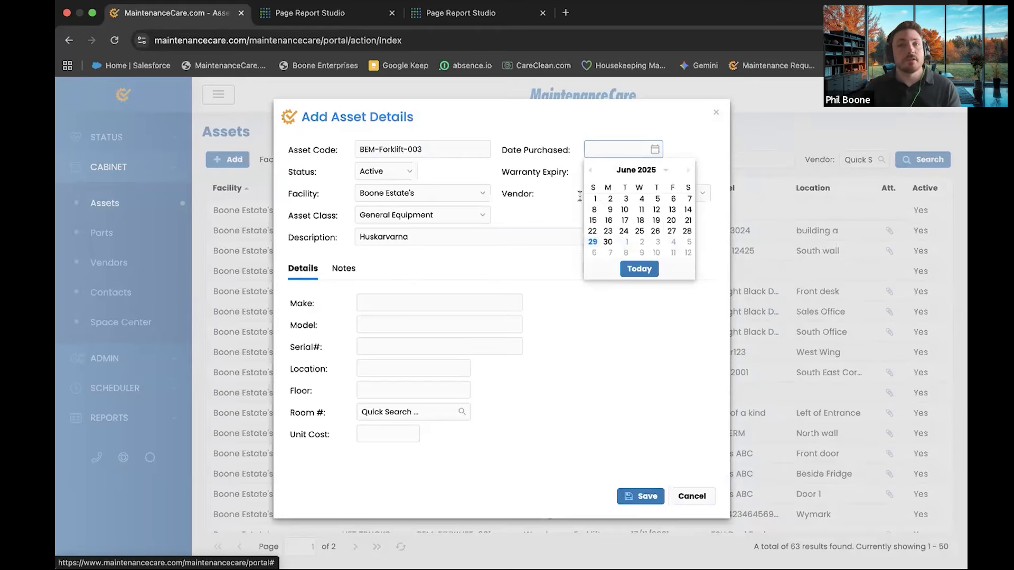
{"action": "left_click", "coordinate": [610, 198]}
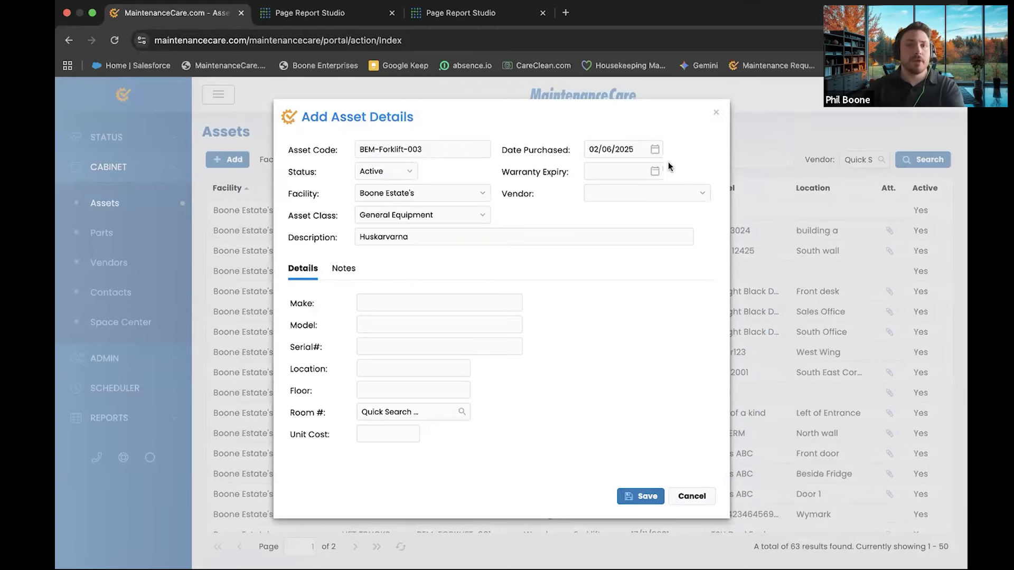
{"action": "left_click", "coordinate": [654, 171]}
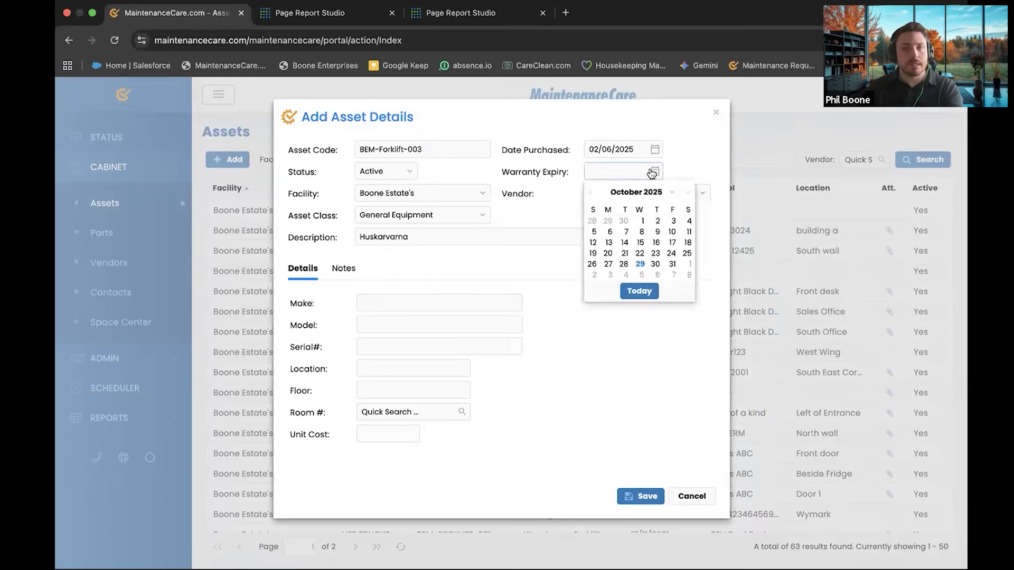
{"action": "left_click", "coordinate": [639, 264]}
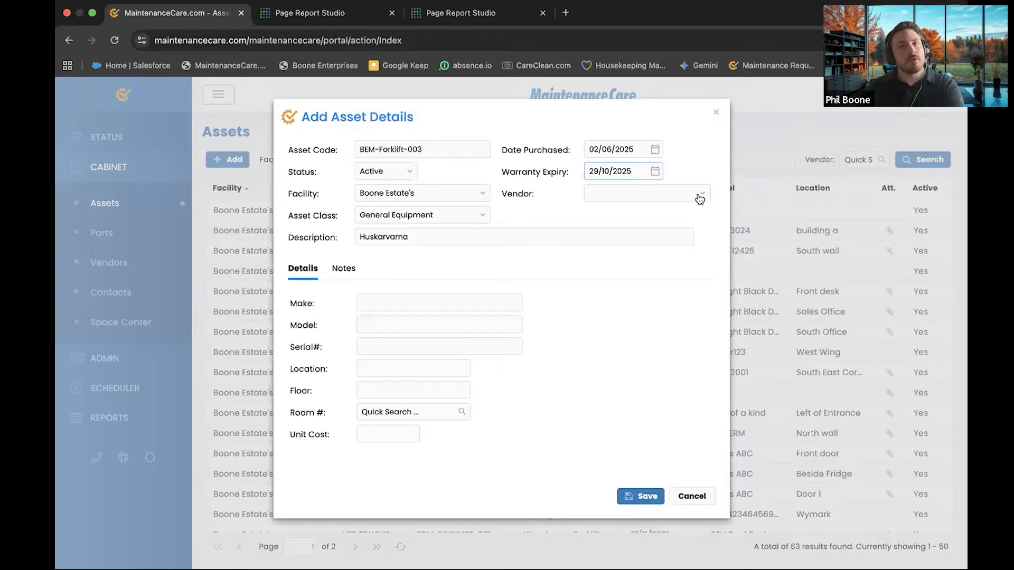
Leave the vendor unselected and select the BEM-Forklift-003 asset code text
{"action": "left_click", "coordinate": [699, 195]}
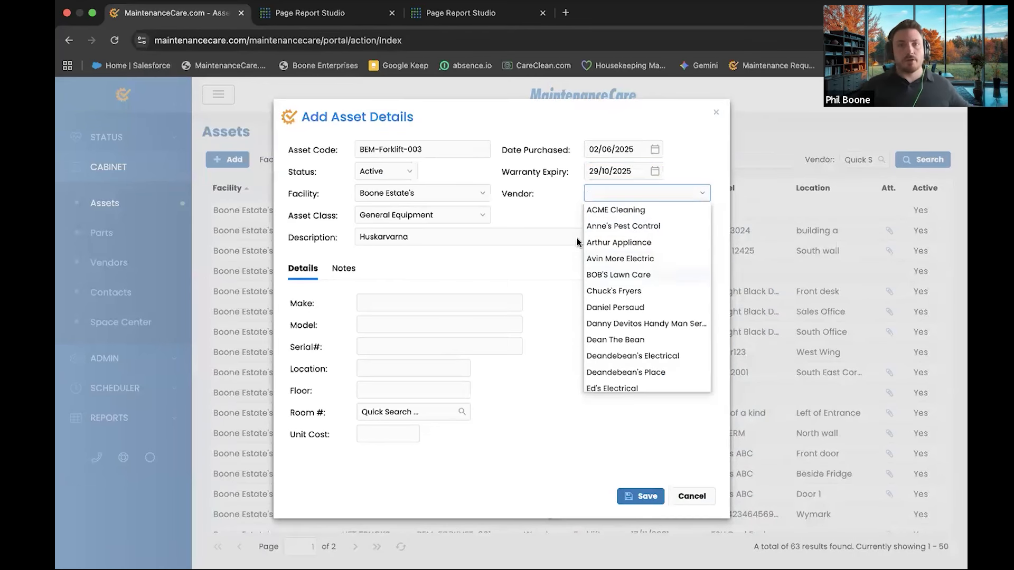
{"action": "left_click", "coordinate": [543, 213]}
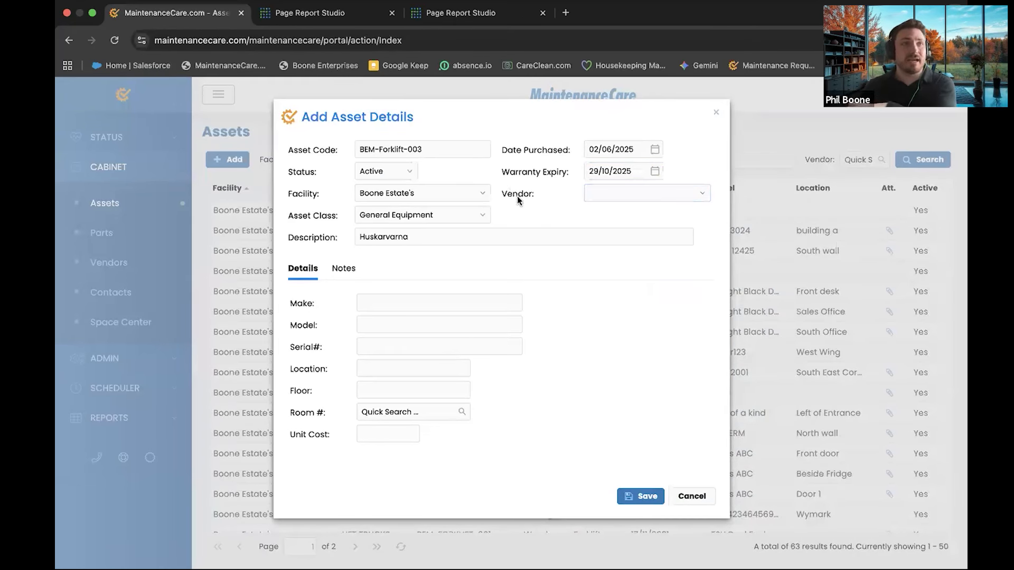
{"action": "left_click", "coordinate": [436, 151]}
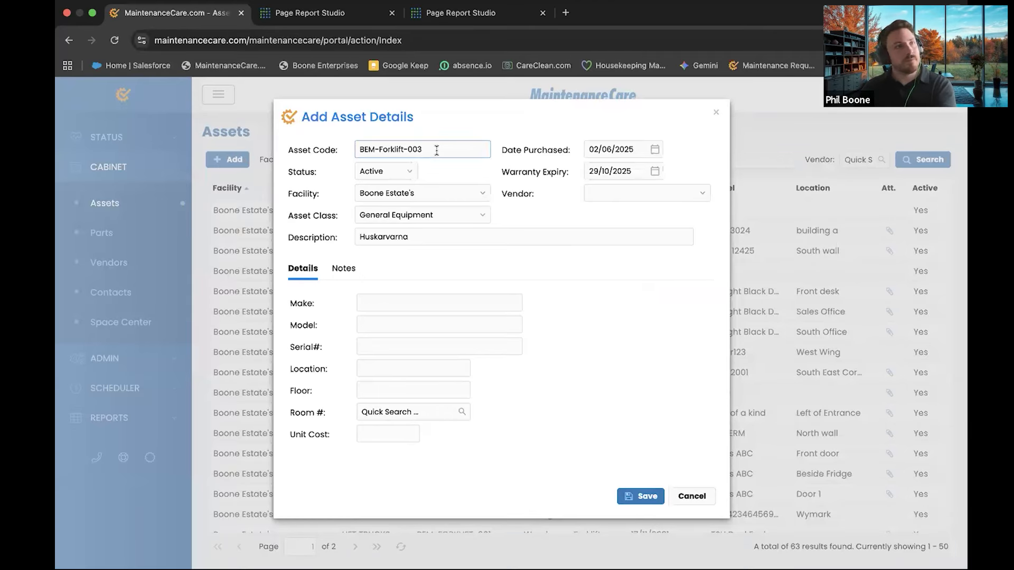
{"action": "triple_click", "coordinate": [386, 152]}
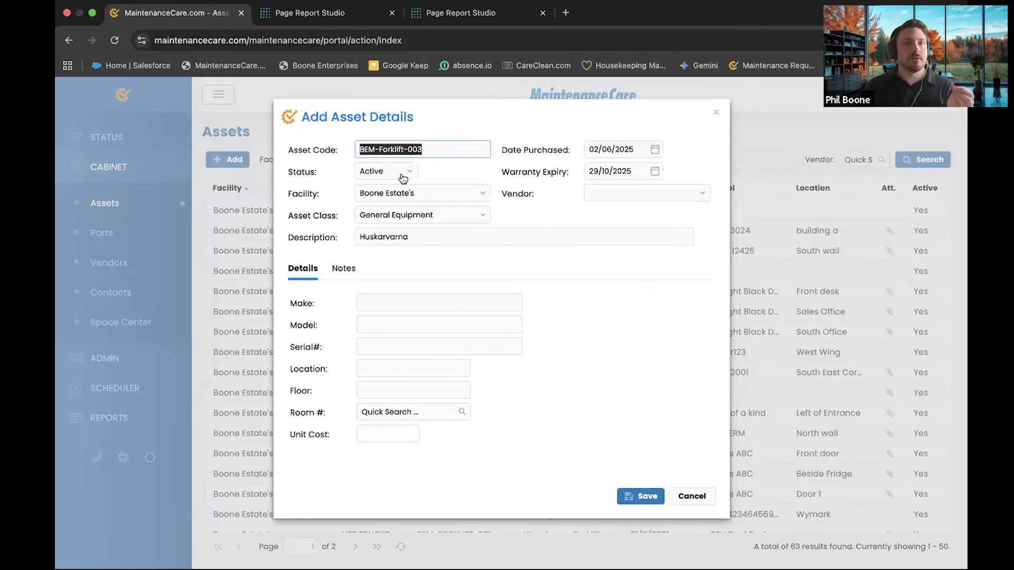
Copy Huskarvarna from the description into the Make field
{"action": "left_click", "coordinate": [444, 153]}
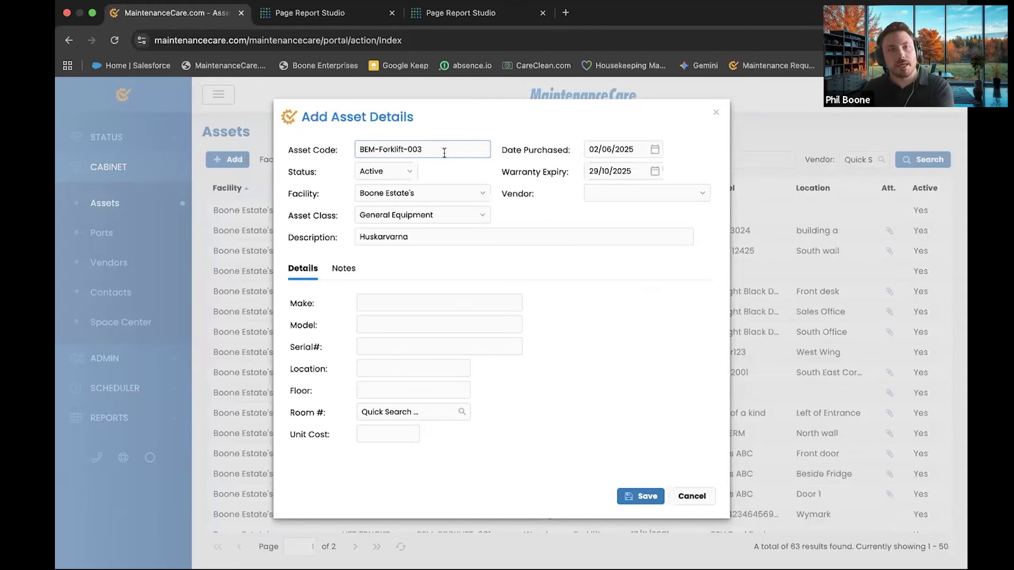
{"action": "left_click", "coordinate": [397, 306]}
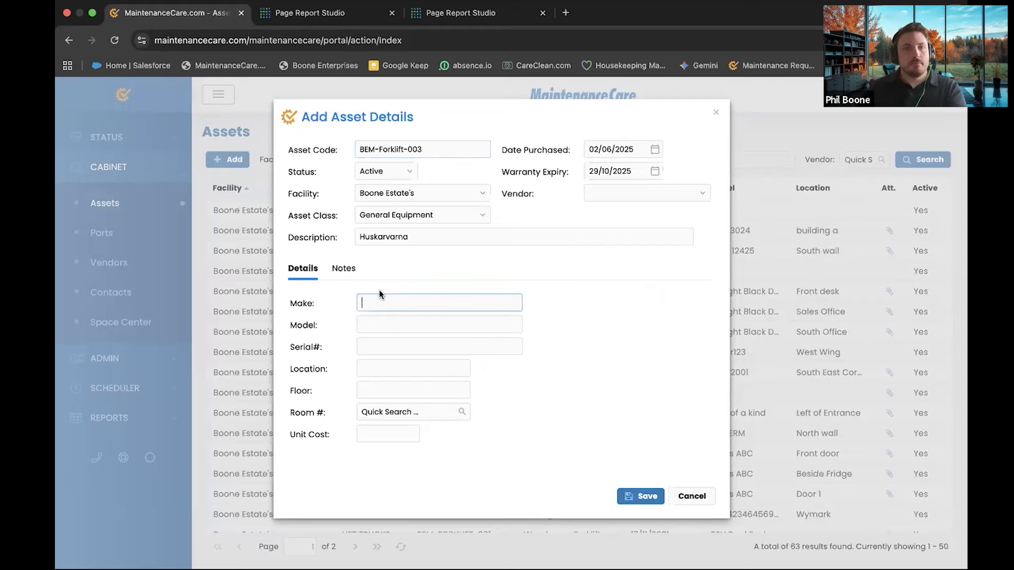
{"action": "key", "text": "BackSpace"}
{"action": "double_click", "coordinate": [386, 237]}
{"action": "key", "text": "super+c"}
{"action": "left_click", "coordinate": [421, 310]}
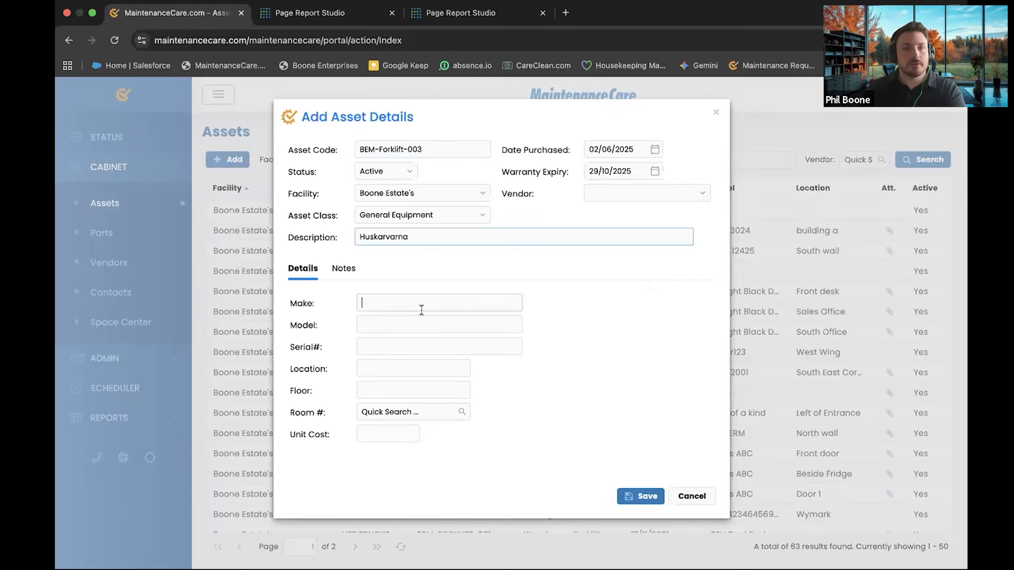
{"action": "key", "text": "super+v"}
Enter model LSU1234 and unit cost 1000, then save the forklift asset
{"action": "key", "text": "Tab"}
{"action": "type", "text": "LSU1234"}
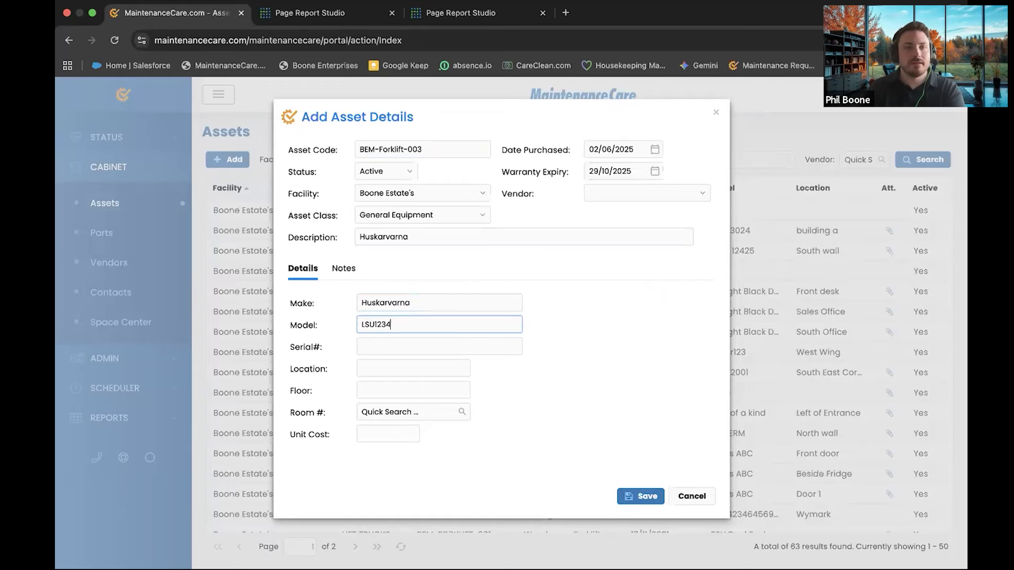
{"action": "left_click", "coordinate": [430, 346]}
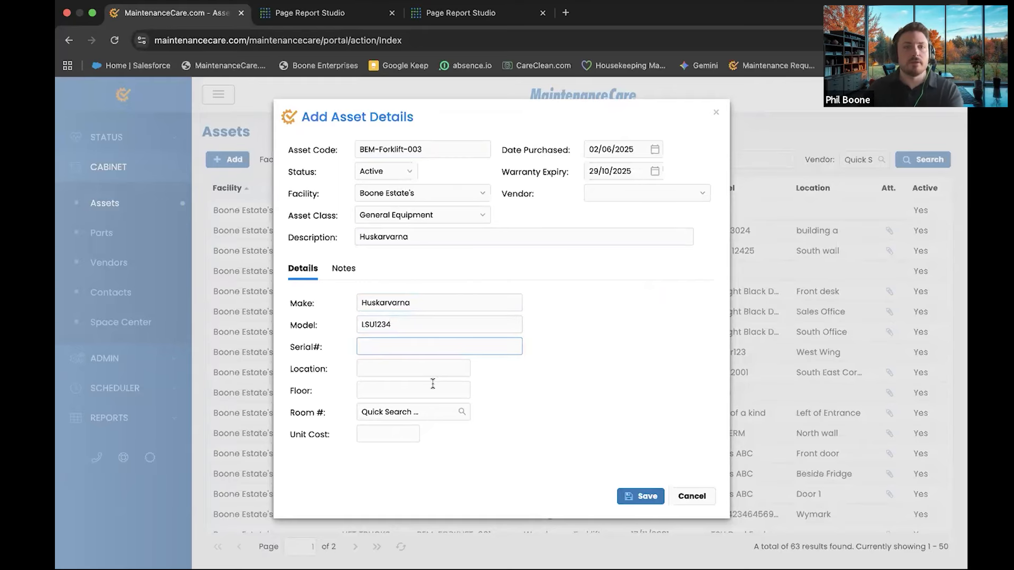
{"action": "left_click", "coordinate": [400, 431]}
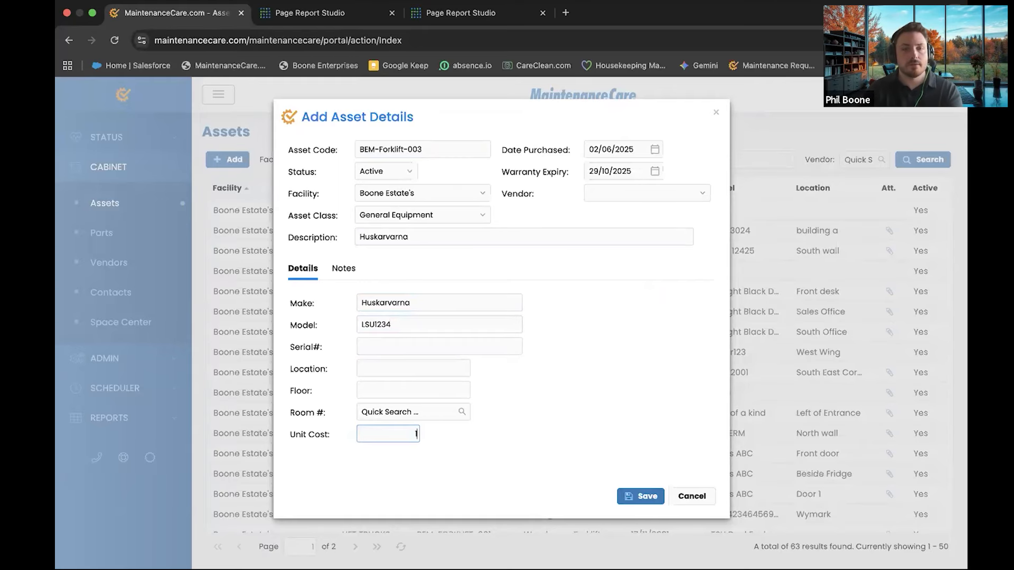
{"action": "left_click", "coordinate": [642, 496]}
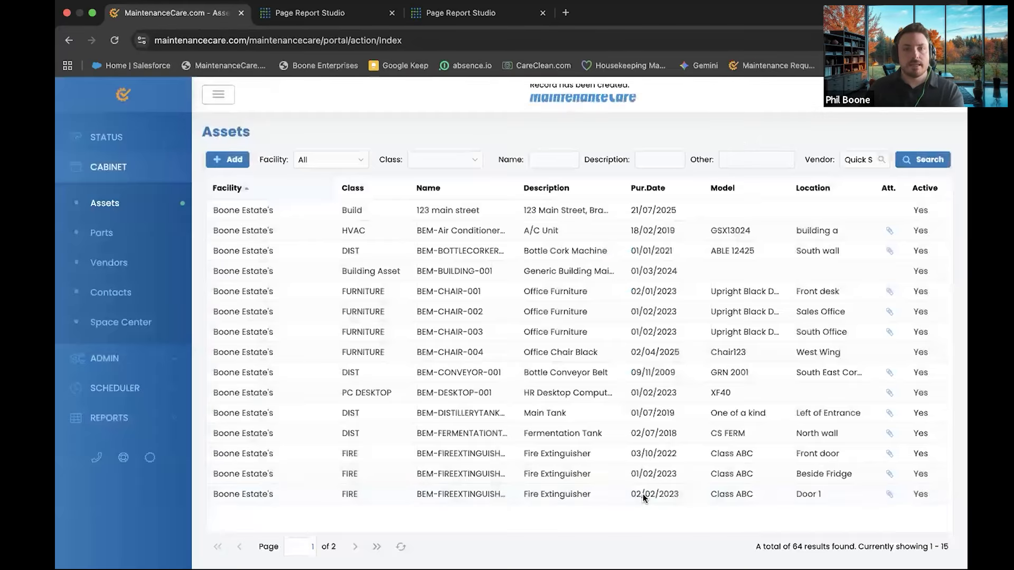
Reload, return to Assets, and open the BEM-FRIDGE-001 fridge's details
{"action": "left_click", "coordinate": [116, 40]}
{"action": "left_click", "coordinate": [125, 206]}
{"action": "left_click", "coordinate": [150, 203]}
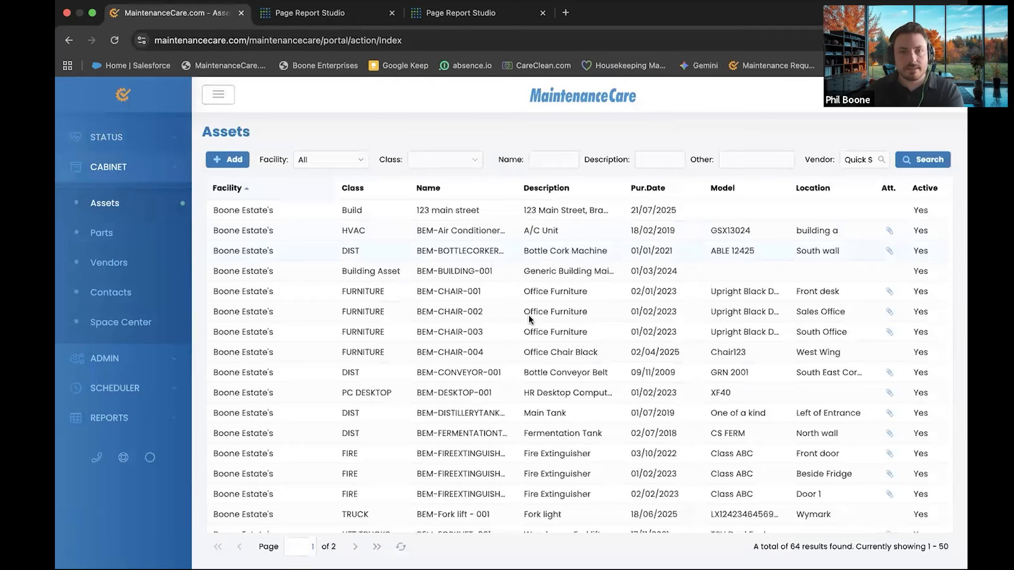
{"action": "scroll", "coordinate": [502, 324], "scroll_direction": "down", "scroll_amount": 3}
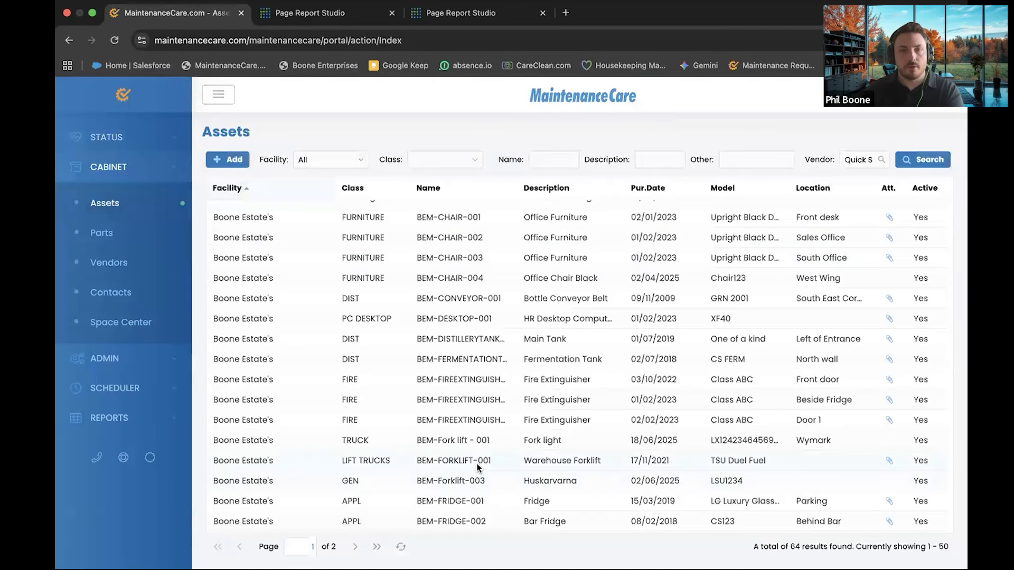
{"action": "scroll", "coordinate": [473, 460], "scroll_direction": "down", "scroll_amount": 1}
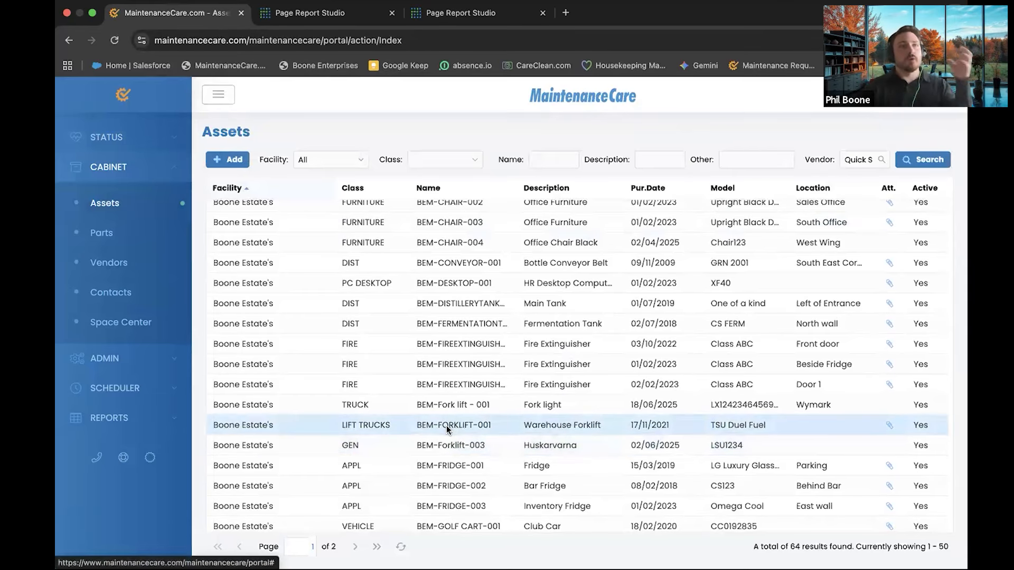
{"action": "scroll", "coordinate": [442, 428], "scroll_direction": "down", "scroll_amount": 1}
{"action": "scroll", "coordinate": [439, 426], "scroll_direction": "down", "scroll_amount": 2}
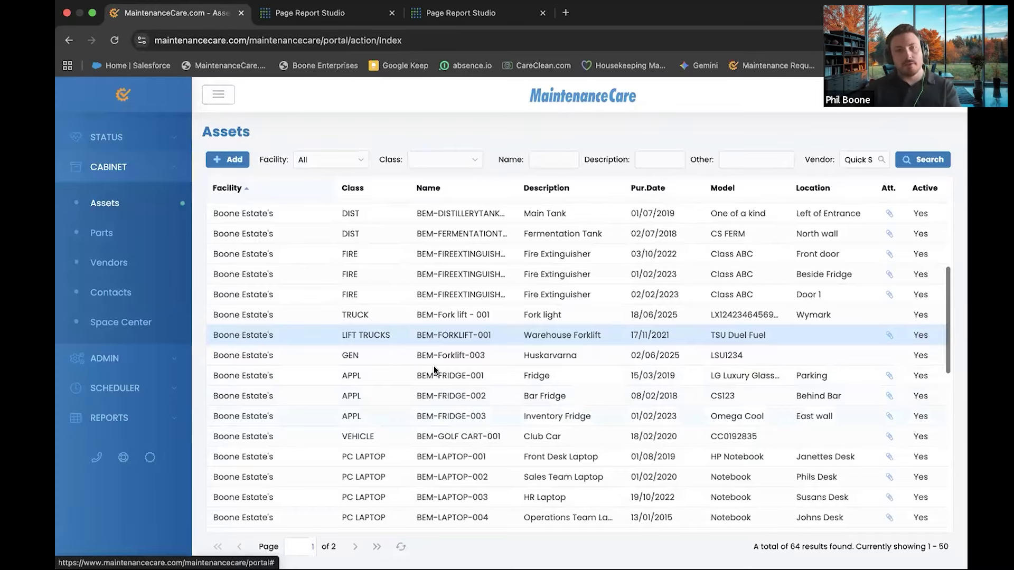
{"action": "scroll", "coordinate": [475, 376], "scroll_direction": "down", "scroll_amount": 4}
{"action": "scroll", "coordinate": [460, 308], "scroll_direction": "up", "scroll_amount": 2}
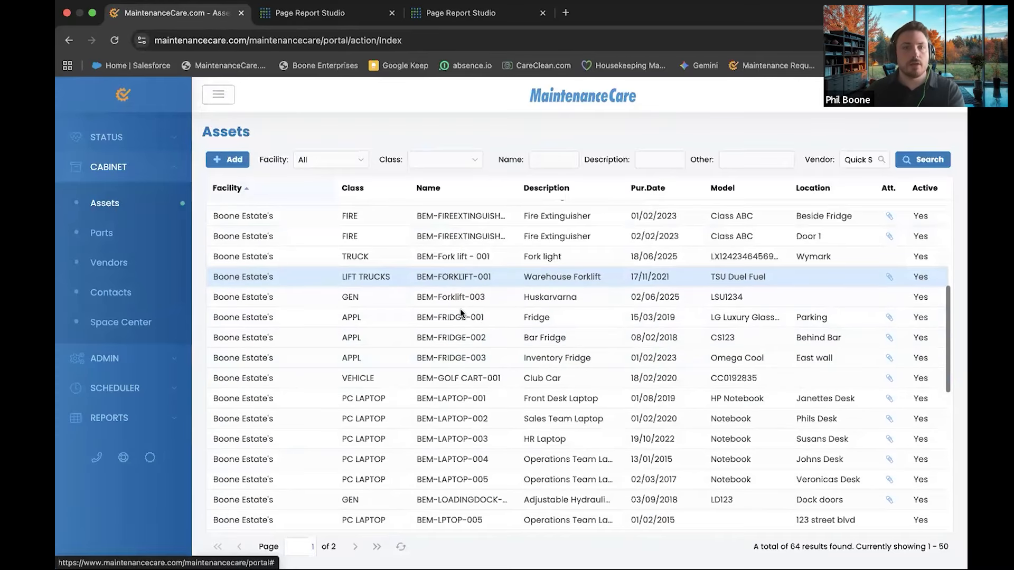
{"action": "left_click", "coordinate": [456, 316]}
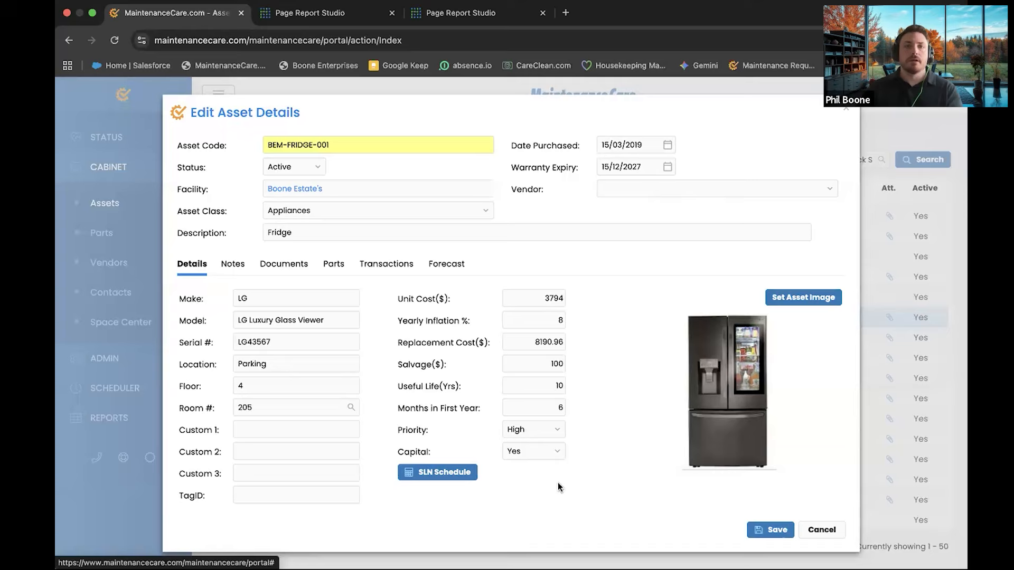
Change the fridge's yearly inflation from 8% to 2% and open its SLN schedule
{"action": "left_click", "coordinate": [545, 320]}
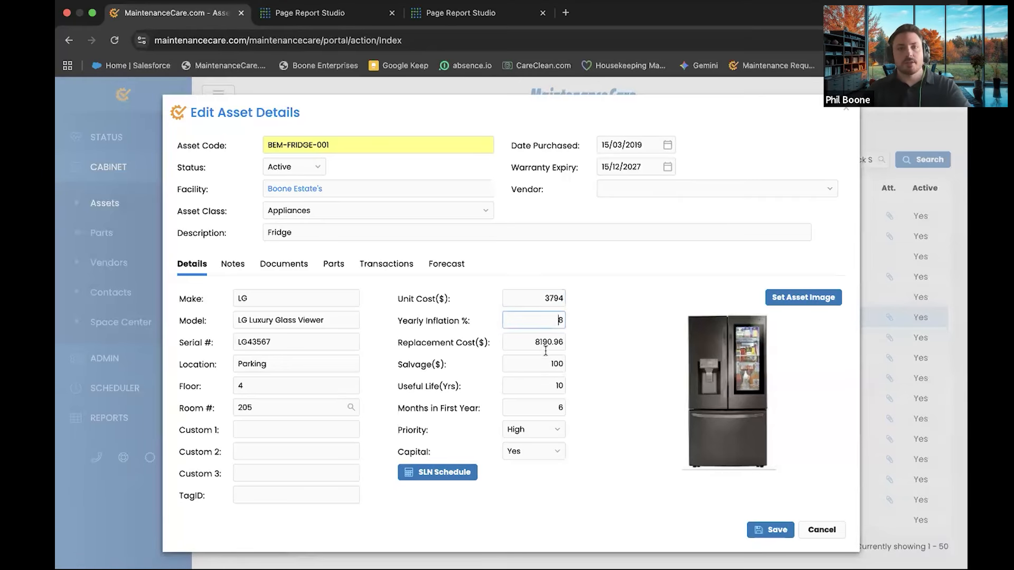
{"action": "left_click_drag", "start_coordinate": [527, 363], "coordinate": [588, 363]}
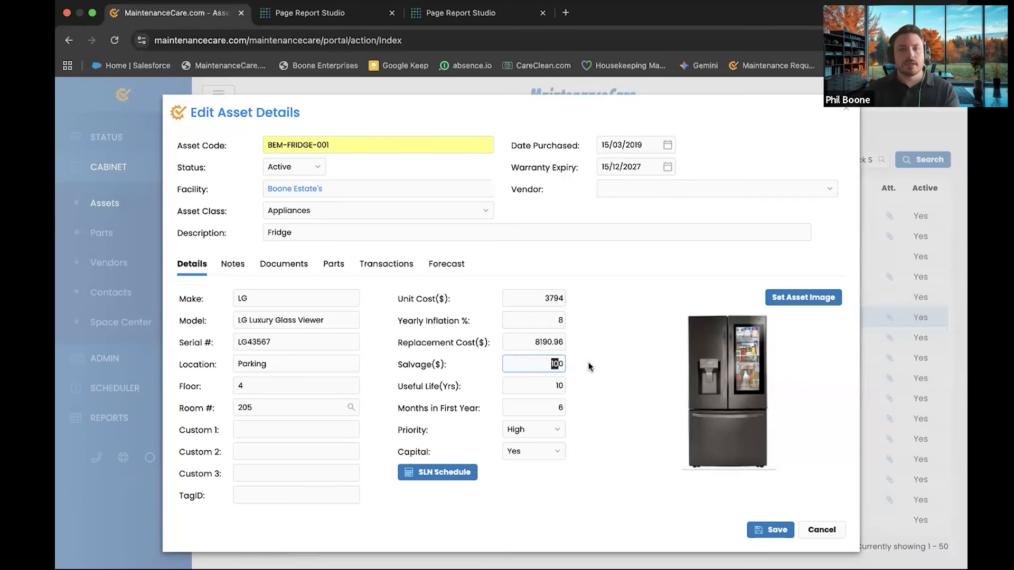
{"action": "double_click", "coordinate": [562, 388]}
{"action": "left_click", "coordinate": [590, 405]}
{"action": "left_click_drag", "start_coordinate": [548, 318], "coordinate": [577, 323]}
{"action": "type", "text": "2"}
{"action": "left_click", "coordinate": [580, 357]}
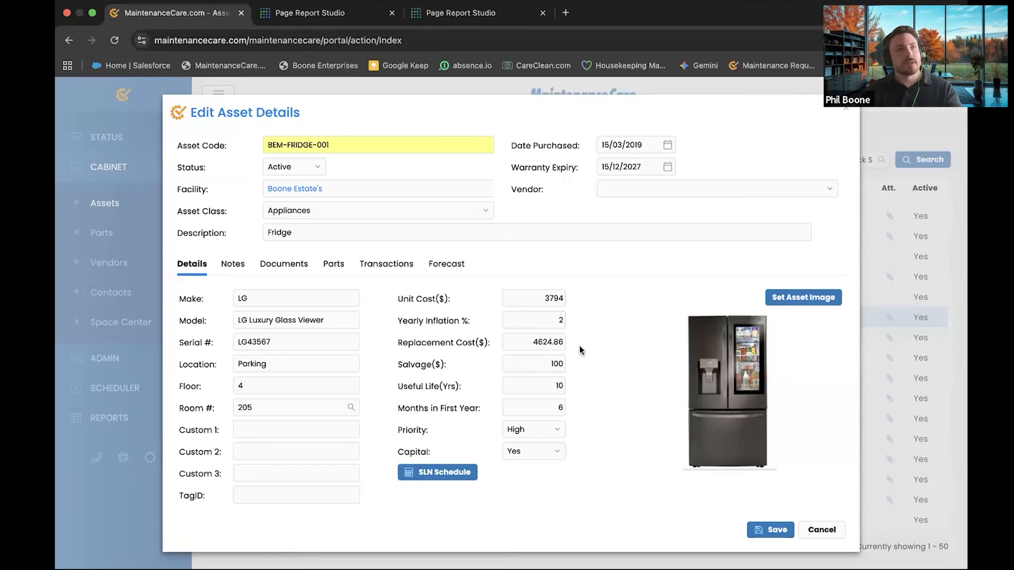
{"action": "left_click", "coordinate": [447, 473]}
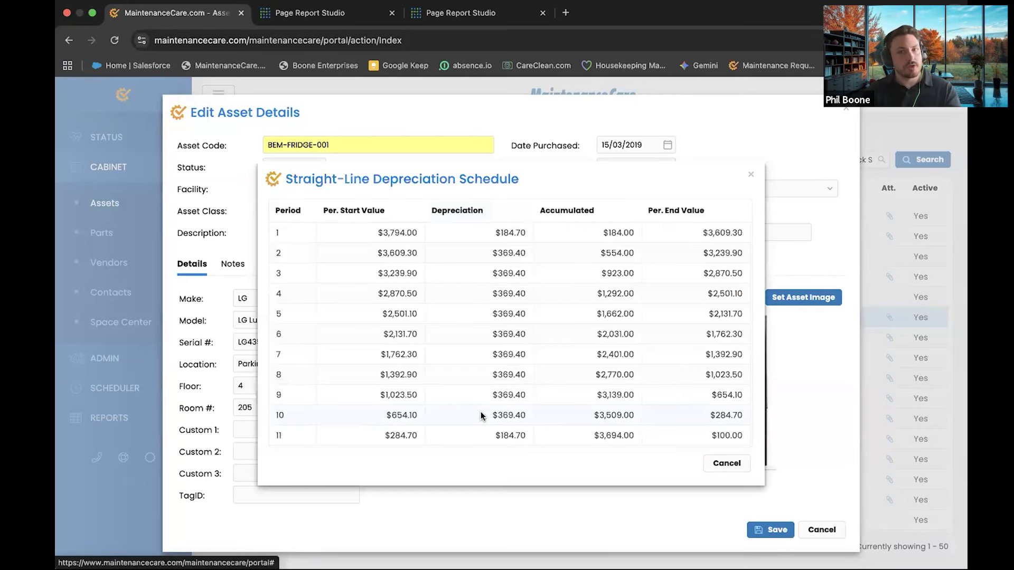
Close the depreciation schedule, then cancel Edit Asset Details without saving
{"action": "left_click", "coordinate": [726, 467]}
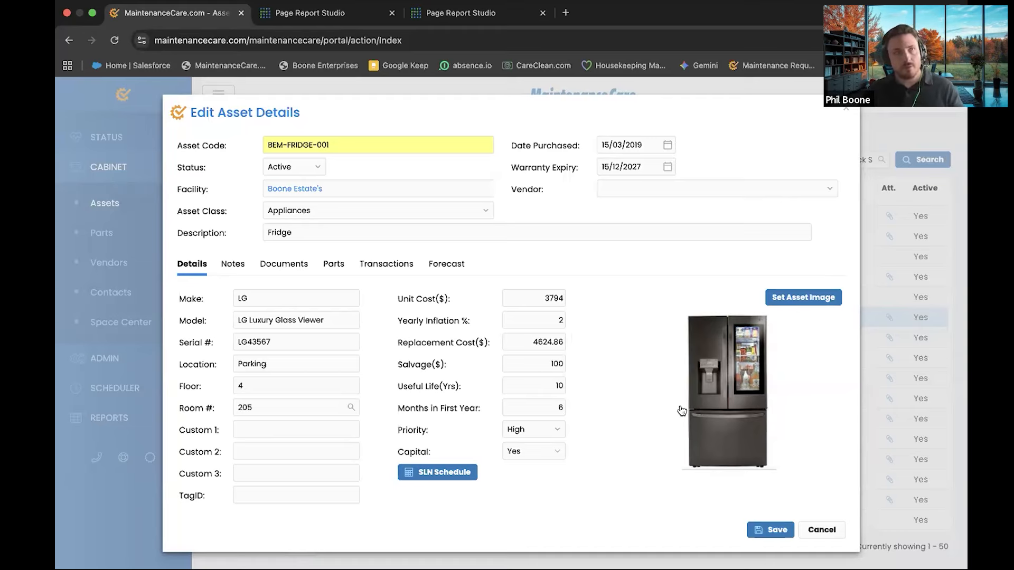
{"action": "left_click", "coordinate": [821, 530]}
Open task 38245705 from the STATUS > Tasks list for editing
{"action": "left_click", "coordinate": [127, 136]}
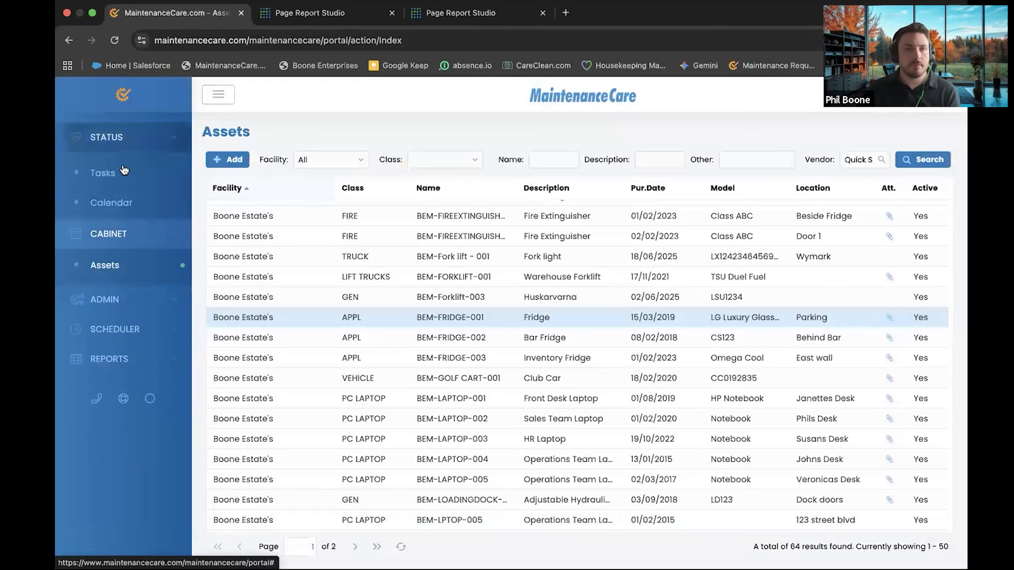
{"action": "left_click", "coordinate": [103, 173]}
{"action": "double_click", "coordinate": [479, 312]}
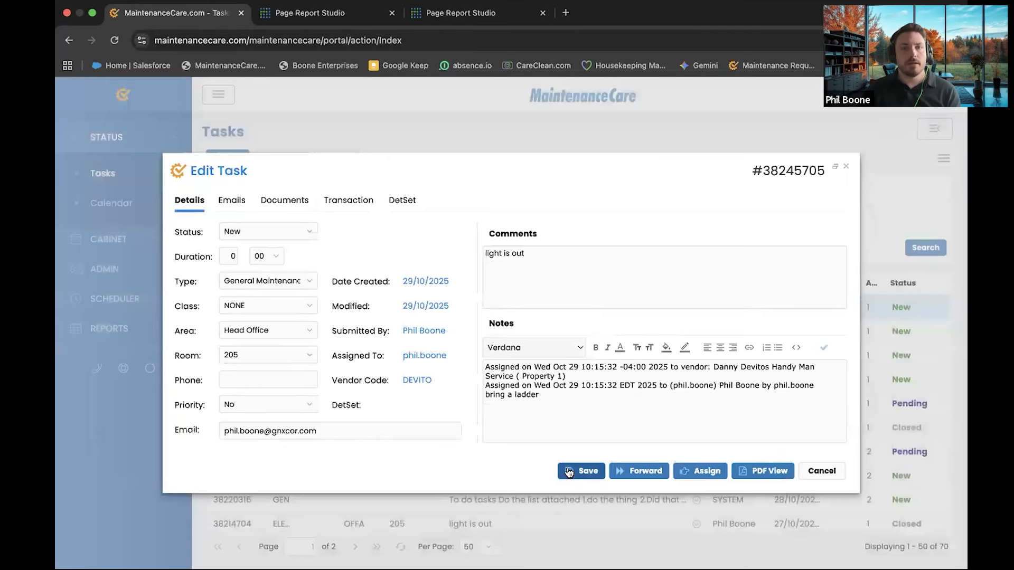
Set the task's transaction Asset Code to BEM-FRIDGE-001 by searching 'fri'
{"action": "left_click", "coordinate": [343, 200]}
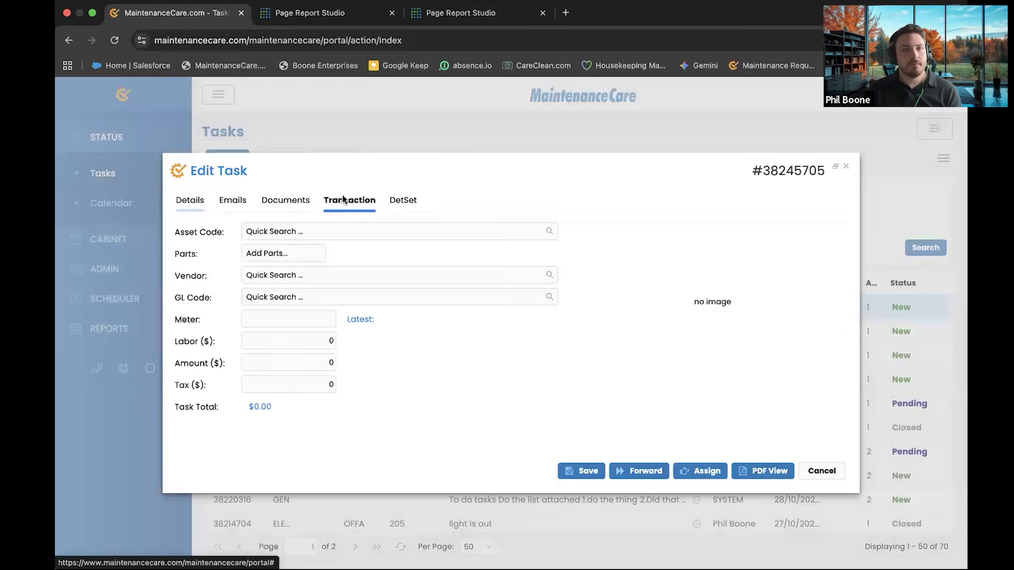
{"action": "left_click", "coordinate": [281, 231]}
{"action": "type", "text": "fri"}
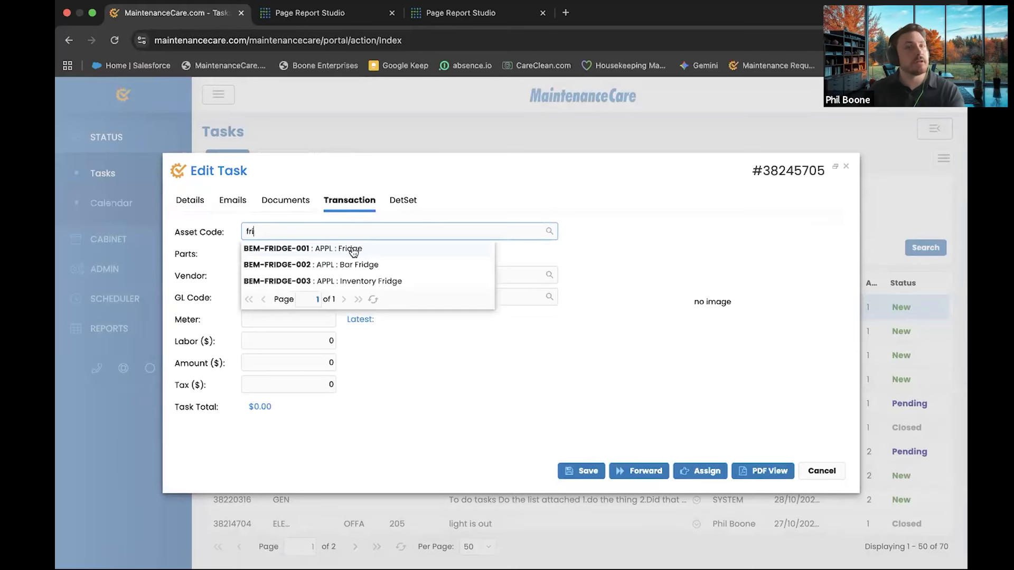
{"action": "left_click", "coordinate": [352, 249]}
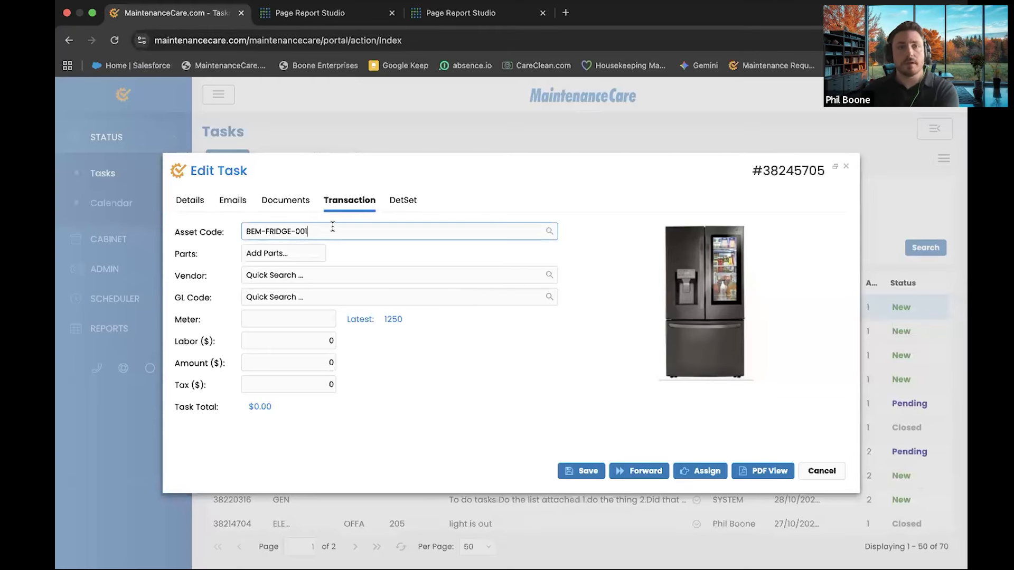
Preview the enlarged fridge photo, then bring up the Add Parts picker
{"action": "left_click", "coordinate": [591, 253]}
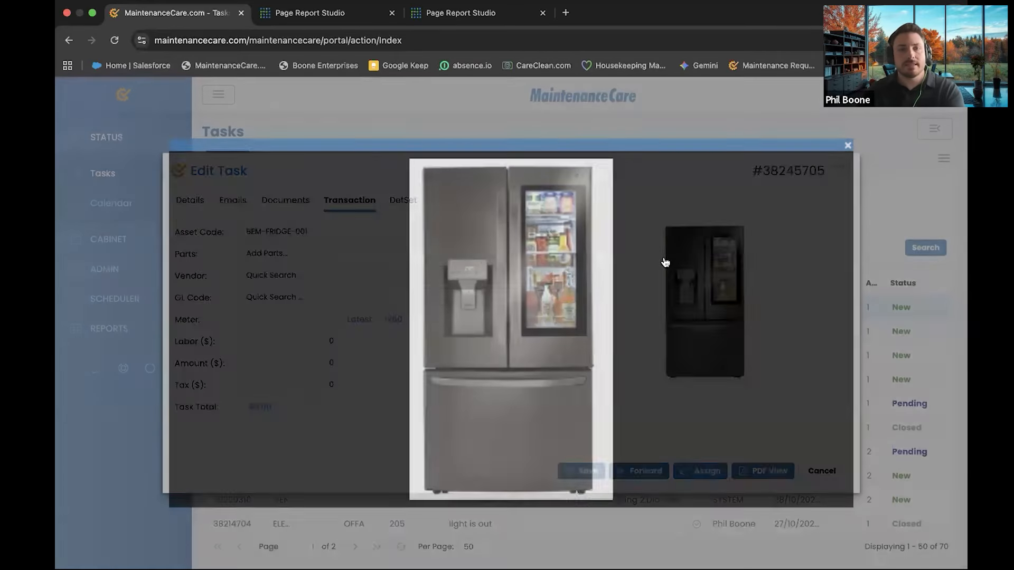
{"action": "left_click", "coordinate": [665, 263]}
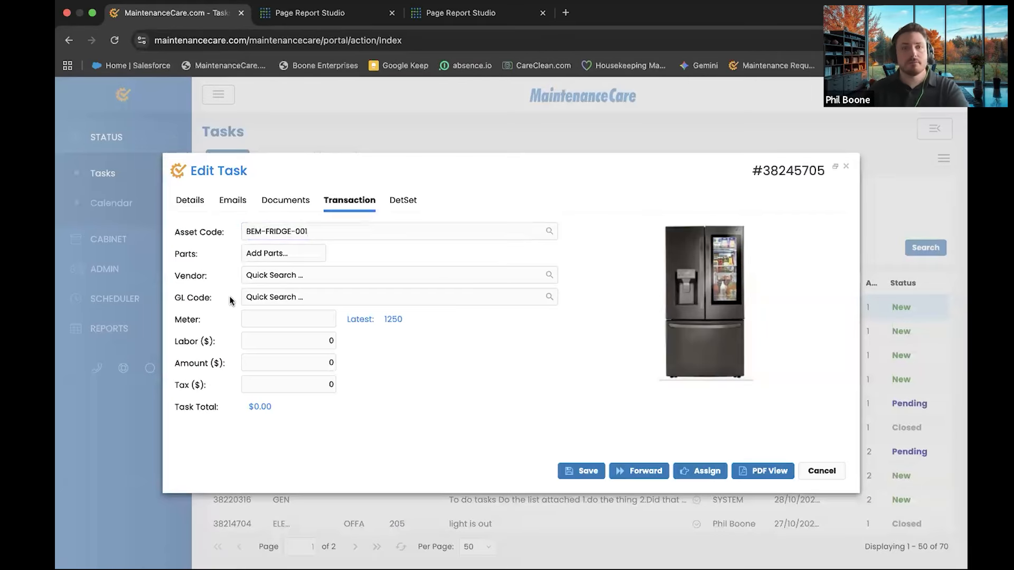
{"action": "left_click", "coordinate": [276, 254]}
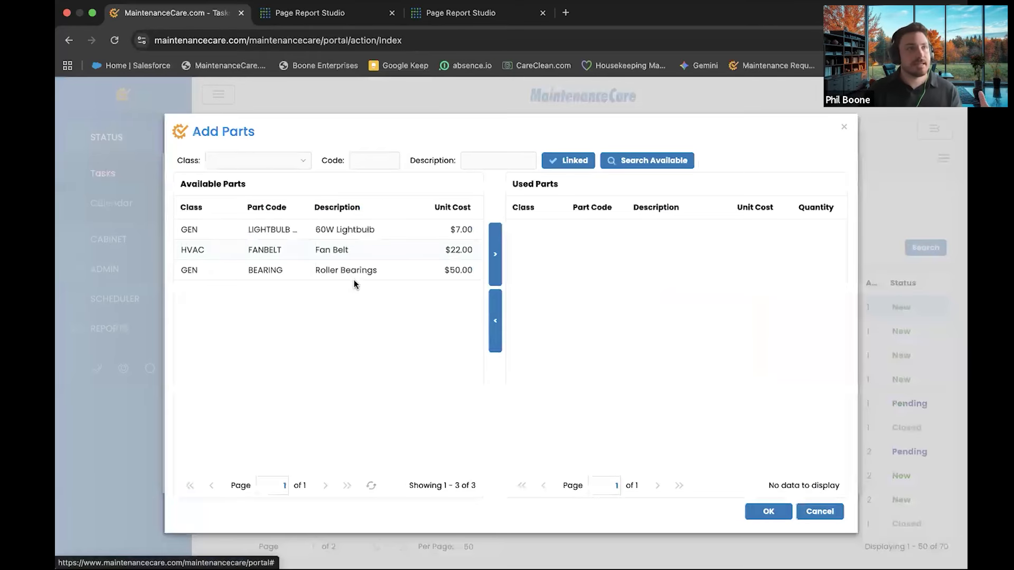
Add one 60W Lightbulb to the task's used parts, quantity 1
{"action": "left_click", "coordinate": [343, 235]}
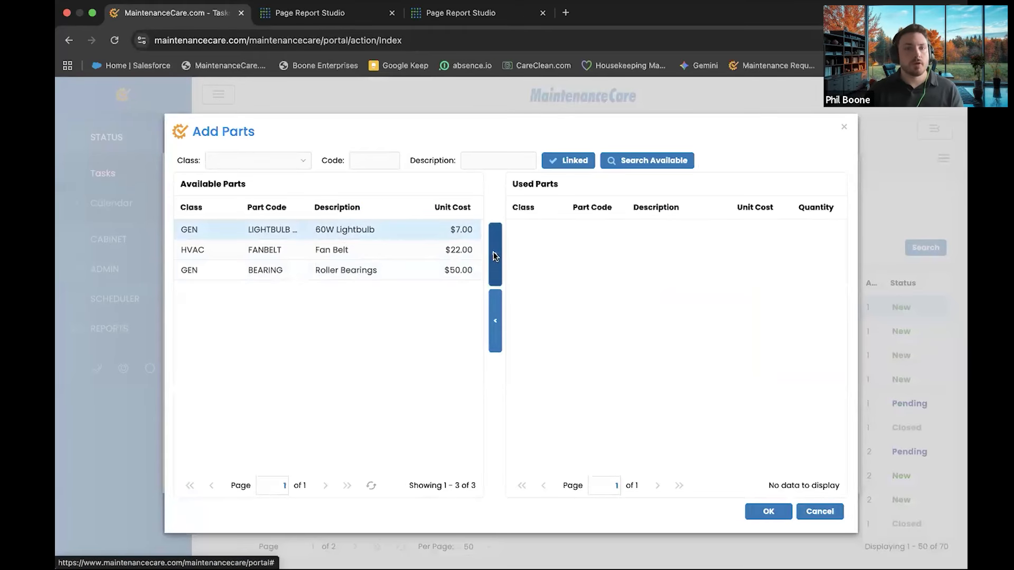
{"action": "left_click", "coordinate": [495, 256]}
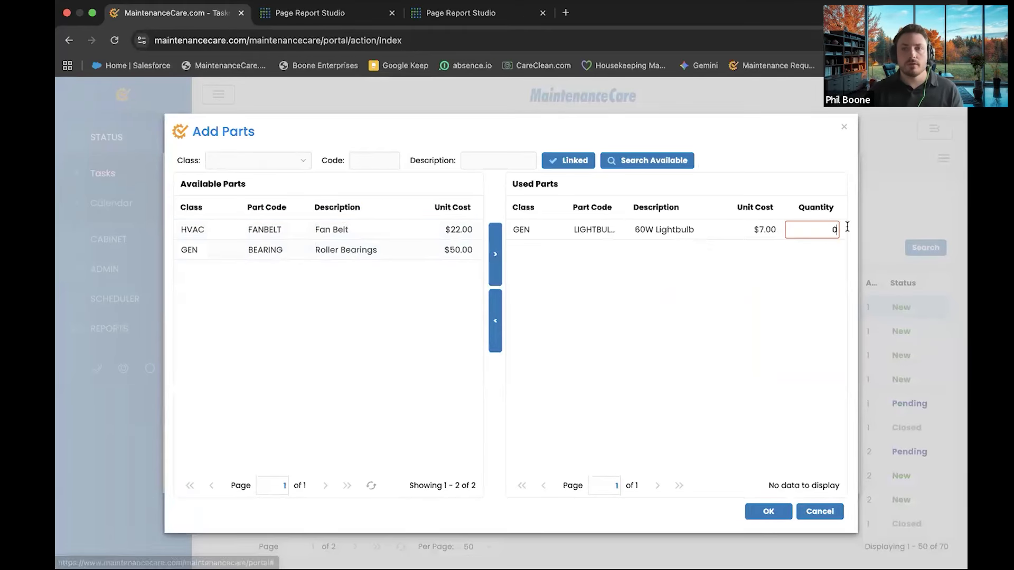
{"action": "left_click", "coordinate": [796, 301]}
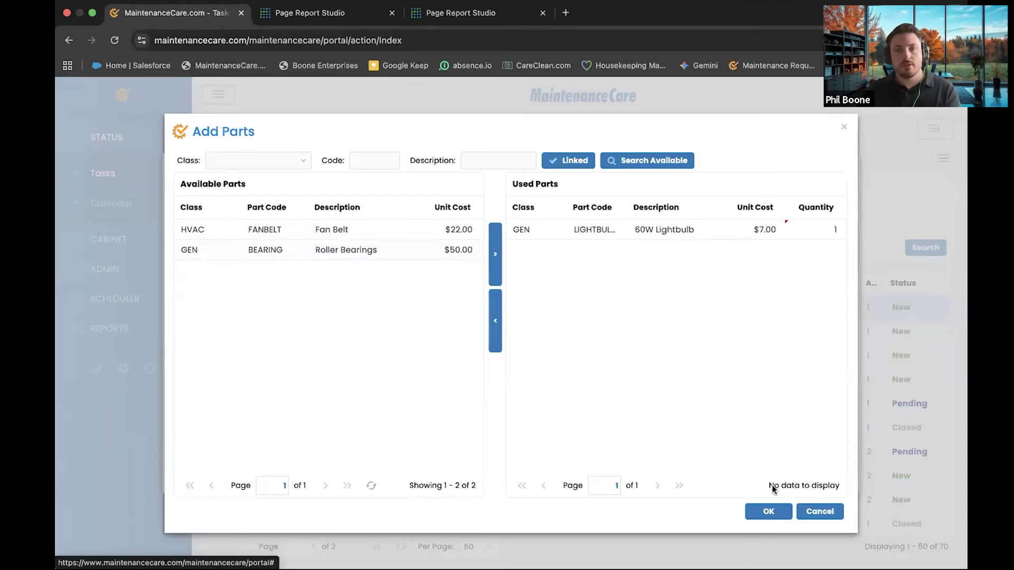
{"action": "left_click", "coordinate": [767, 511]}
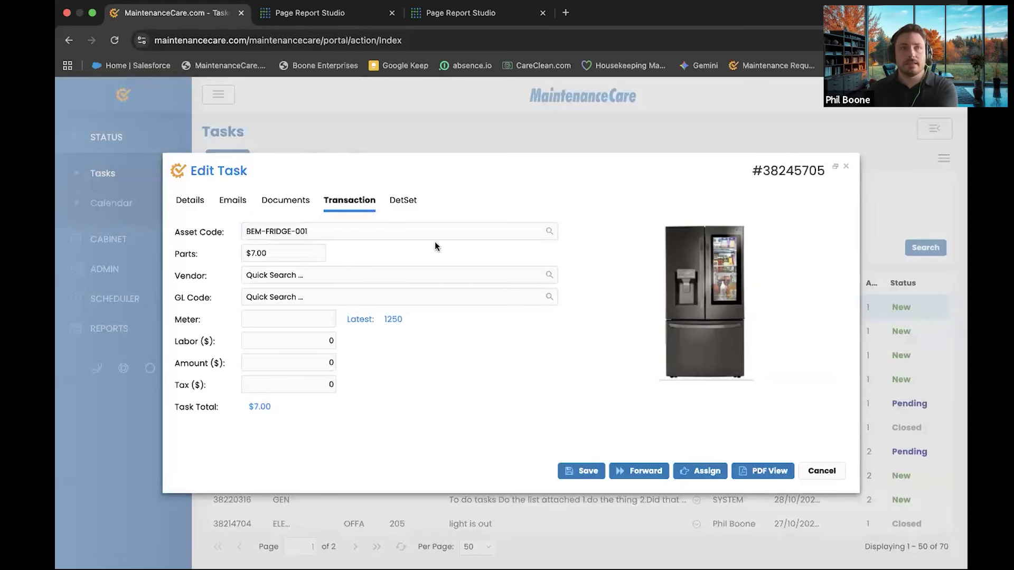
Browse the GL Code list on the task form without choosing a code
{"action": "left_click_drag", "start_coordinate": [212, 297], "coordinate": [172, 297]}
{"action": "left_click", "coordinate": [172, 298]}
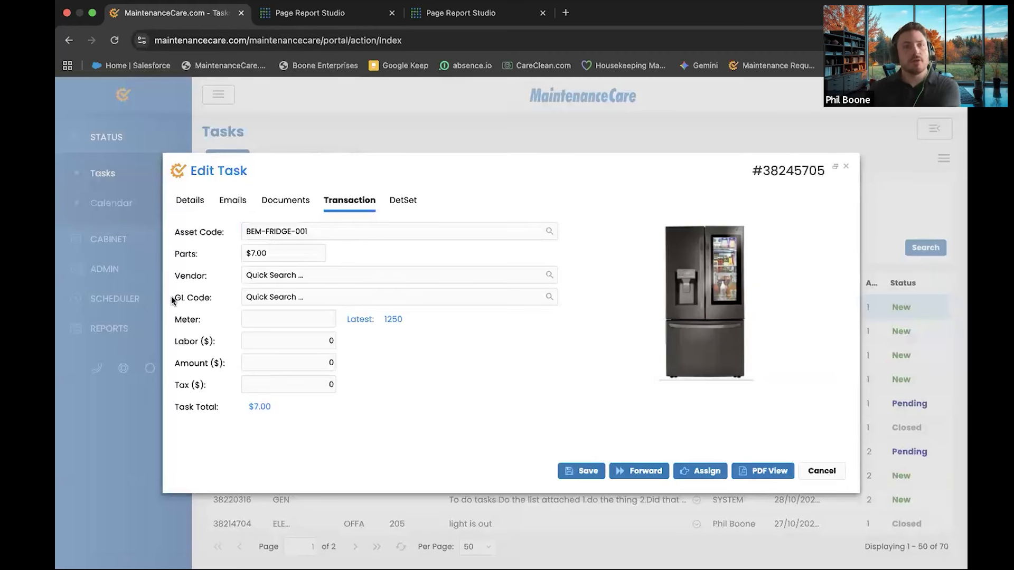
{"action": "left_click", "coordinate": [552, 299]}
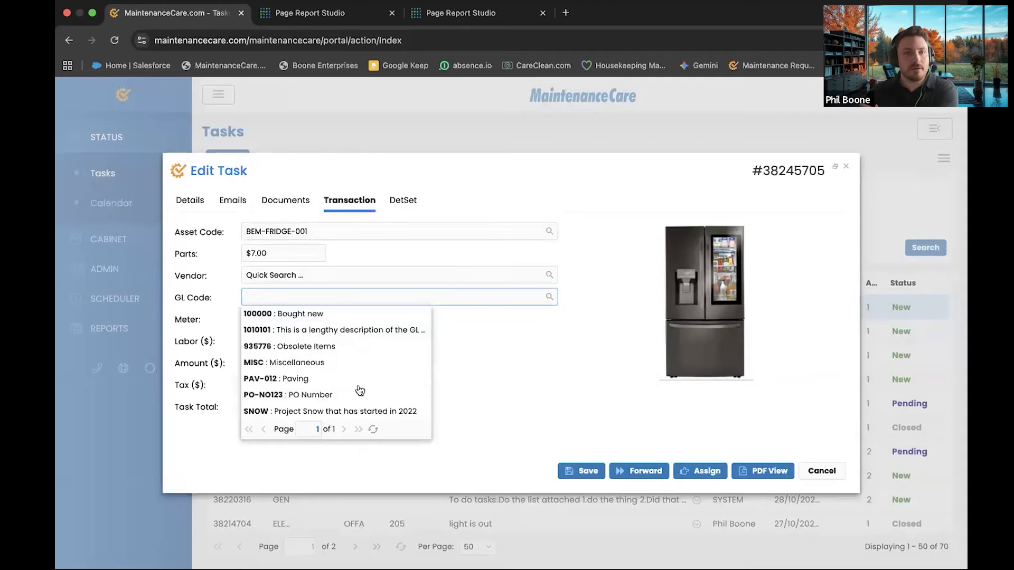
{"action": "left_click", "coordinate": [443, 365]}
Enter Labor $20 and Amount $40, then save the task's transaction
{"action": "left_click", "coordinate": [291, 318]}
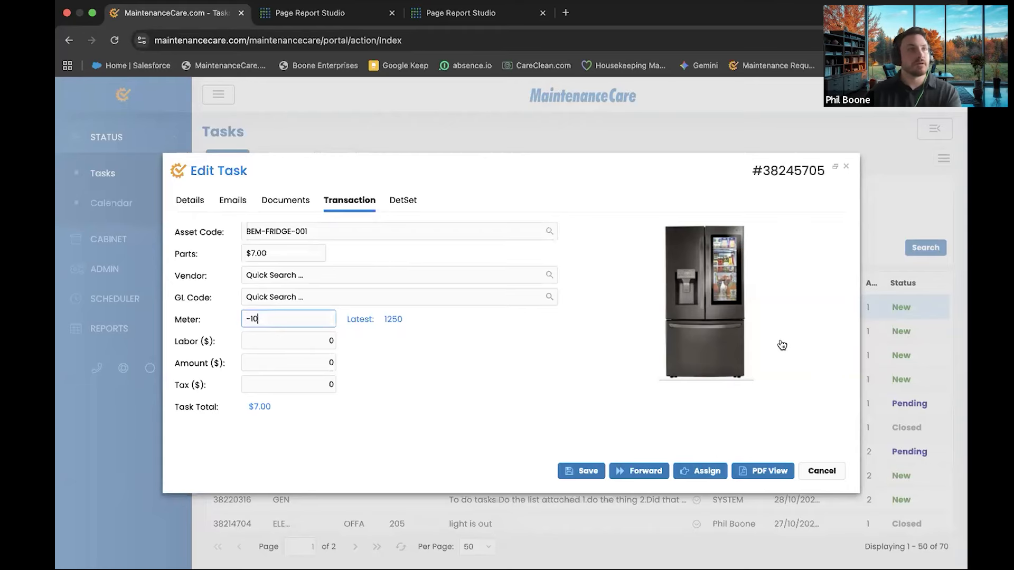
{"action": "left_click", "coordinate": [290, 341]}
{"action": "type", "text": "2"}
{"action": "key", "text": "Tab"}
{"action": "type", "text": "40"}
{"action": "left_click", "coordinate": [581, 470]}
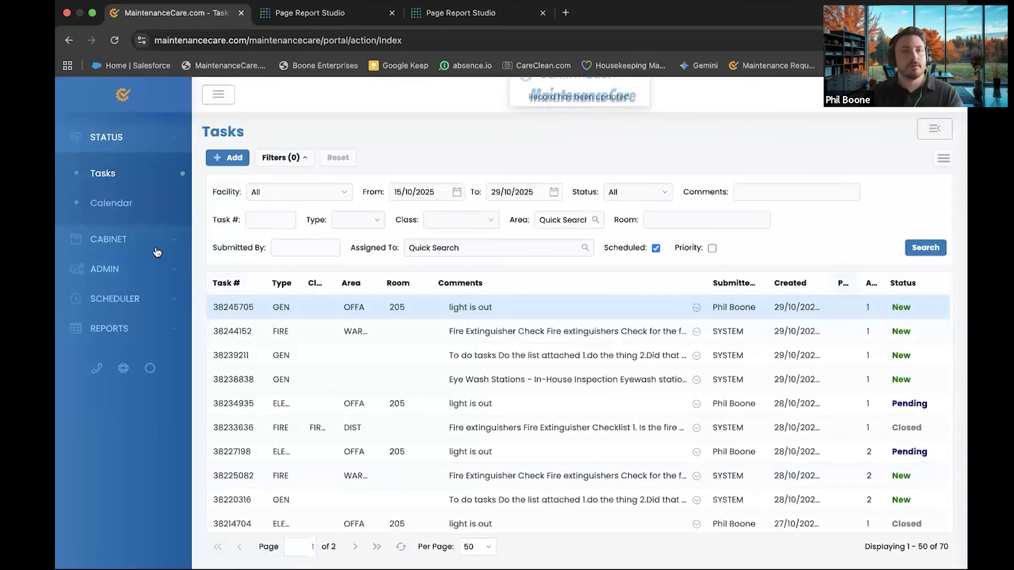
{"action": "left_click", "coordinate": [108, 239]}
Open the BEM-FRIDGE-001 fridge asset and scroll through its transaction history
{"action": "left_click", "coordinate": [114, 210]}
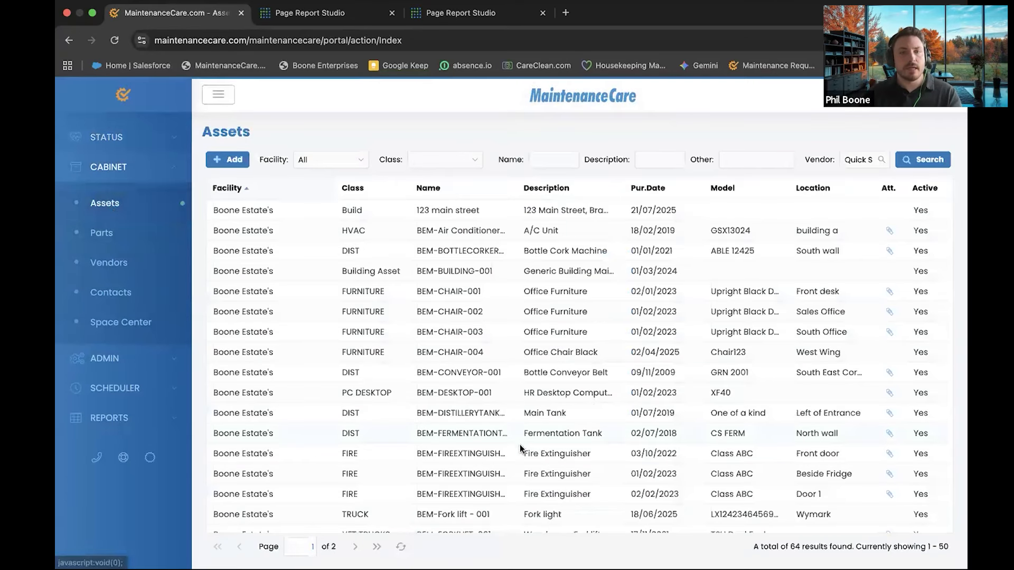
{"action": "scroll", "coordinate": [449, 504], "scroll_direction": "down", "scroll_amount": 2}
{"action": "double_click", "coordinate": [470, 518]}
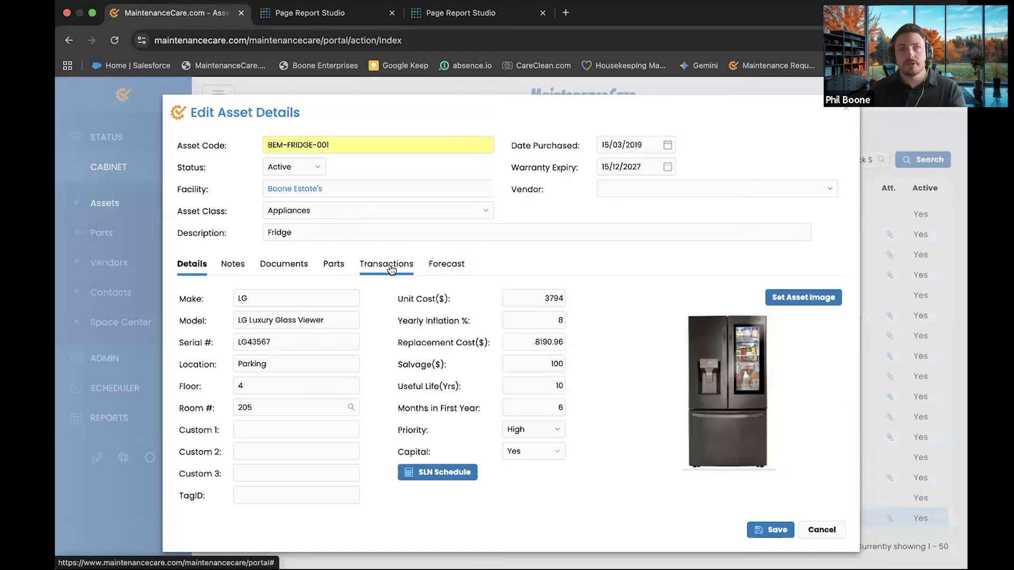
{"action": "left_click", "coordinate": [392, 270]}
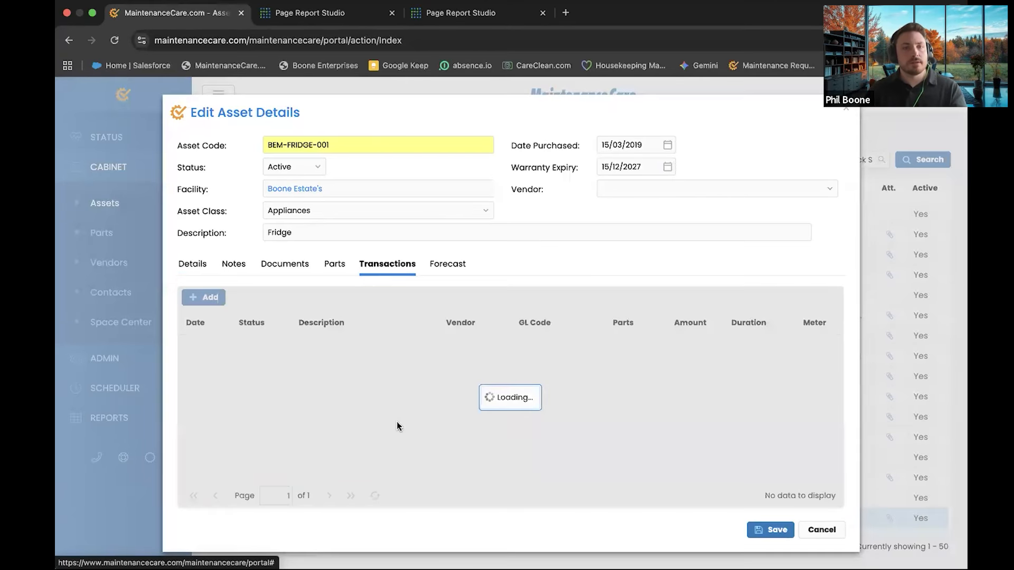
{"action": "scroll", "coordinate": [361, 372], "scroll_direction": "down", "scroll_amount": 2}
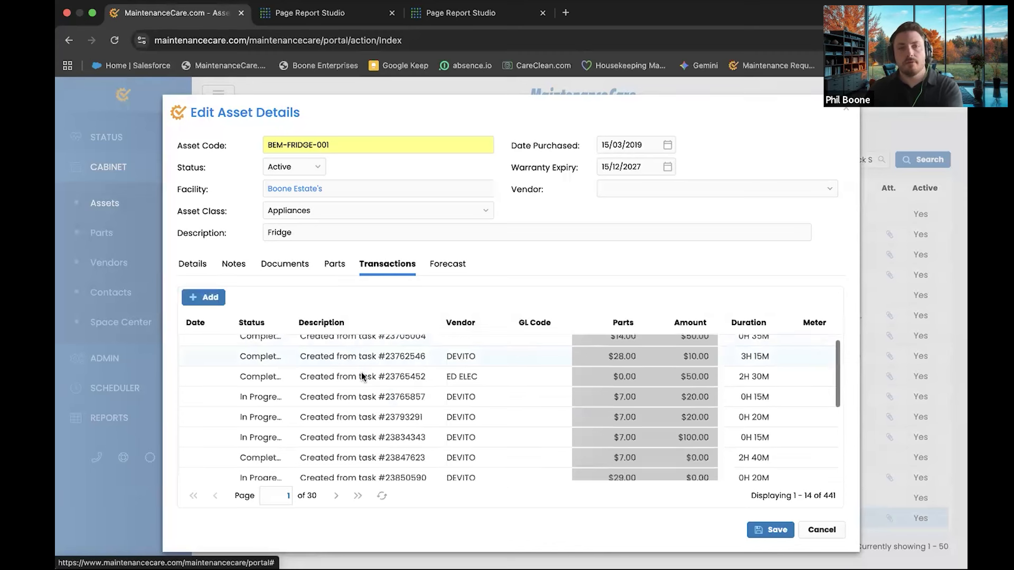
{"action": "scroll", "coordinate": [381, 390], "scroll_direction": "down", "scroll_amount": 4}
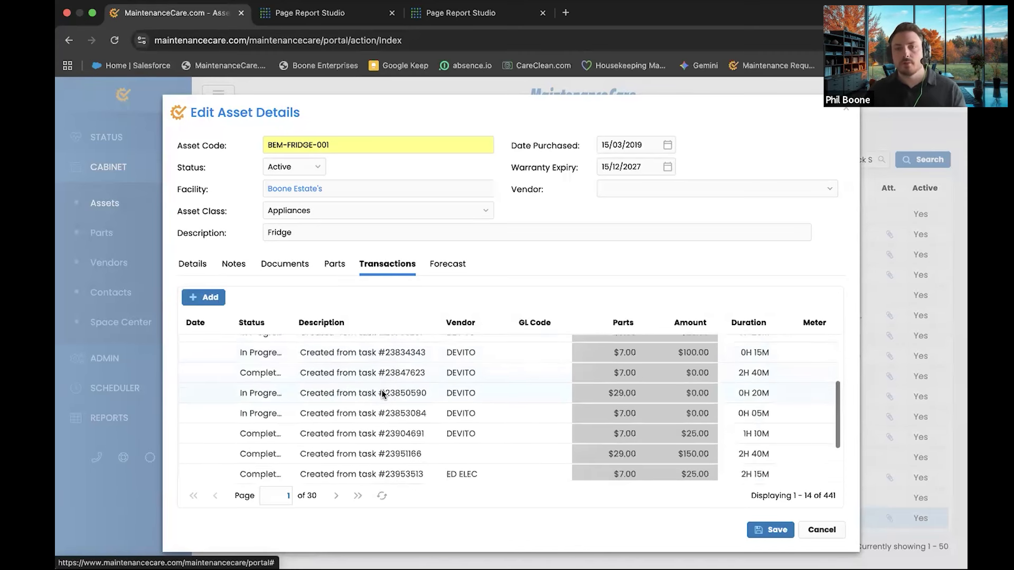
{"action": "scroll", "coordinate": [570, 452], "scroll_direction": "up", "scroll_amount": 3}
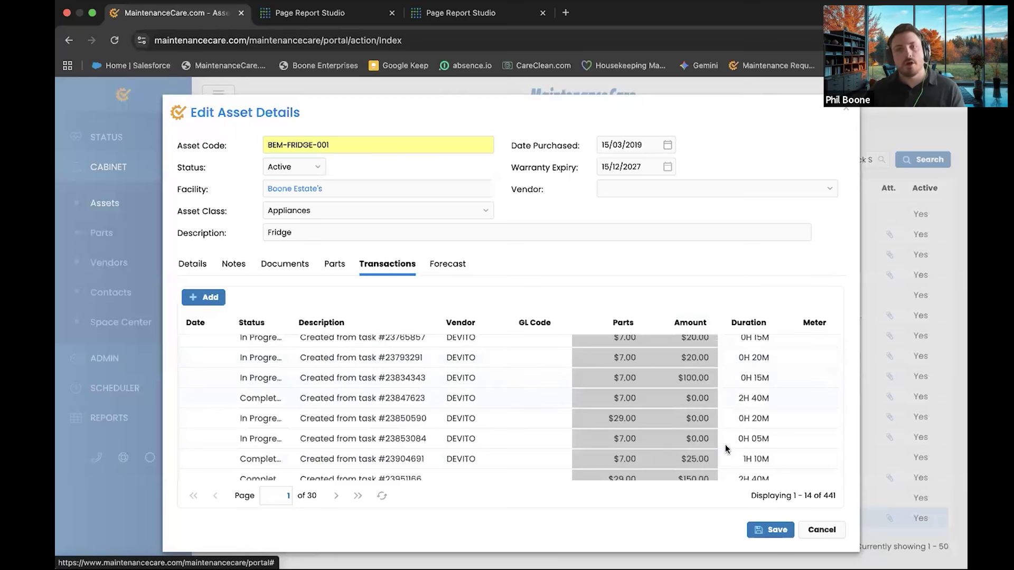
{"action": "scroll", "coordinate": [761, 441], "scroll_direction": "down", "scroll_amount": 3}
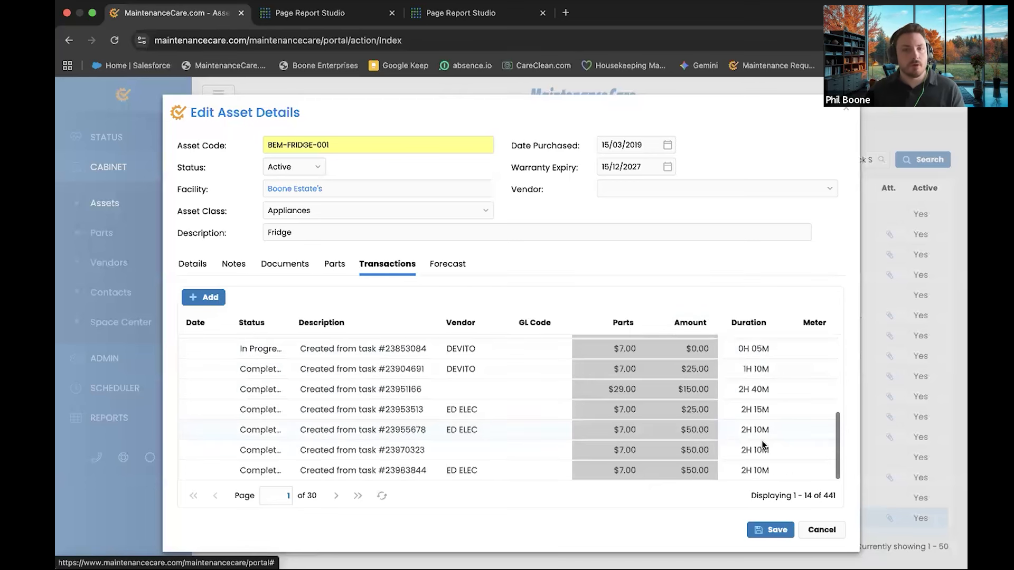
Inspect task #23953513's details, check the forecast (10 years, 60% threshold), and save the fridge
{"action": "left_click", "coordinate": [332, 417]}
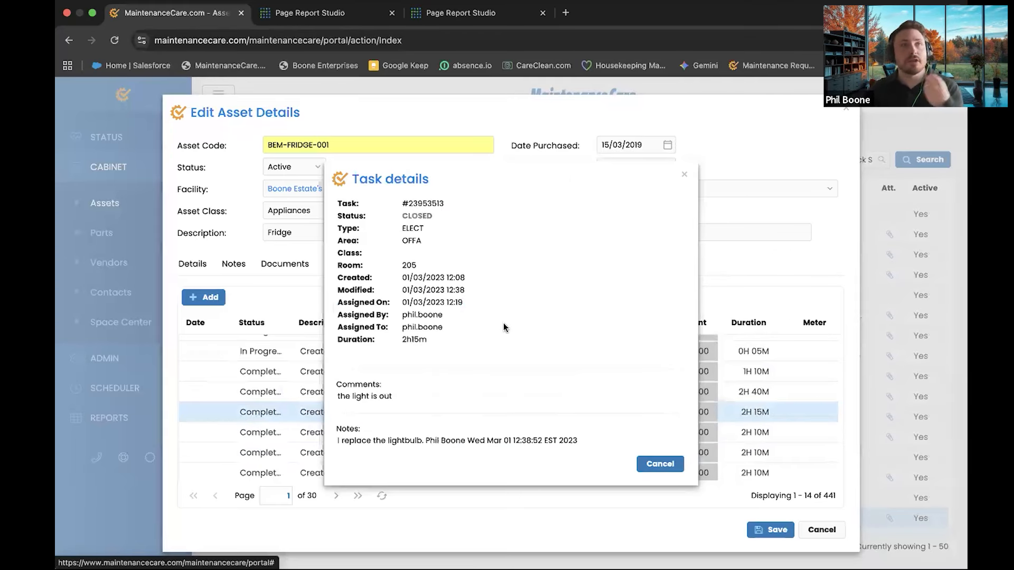
{"action": "scroll", "coordinate": [502, 322], "scroll_direction": "down", "scroll_amount": 3}
{"action": "scroll", "coordinate": [501, 322], "scroll_direction": "down", "scroll_amount": 1}
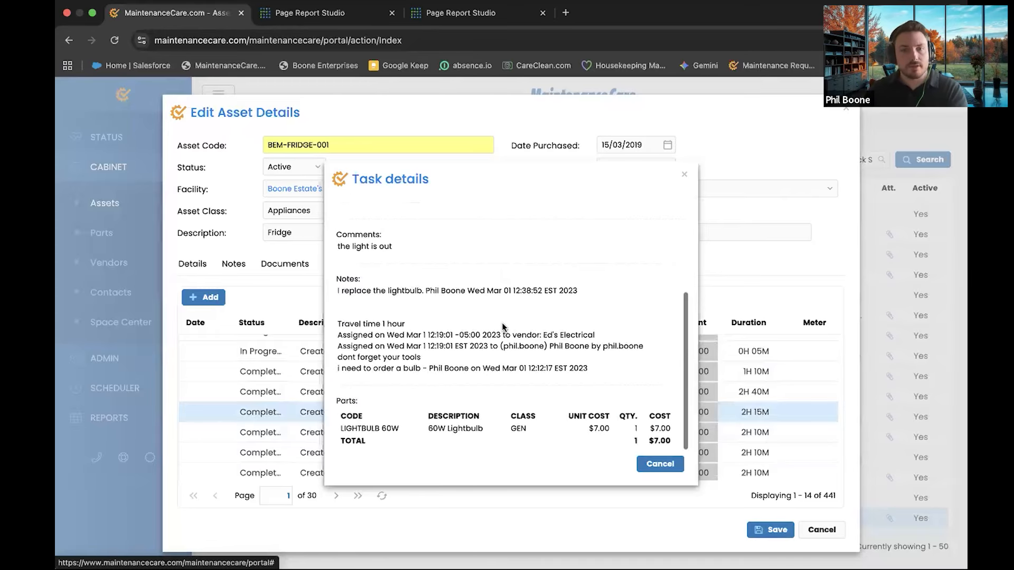
{"action": "scroll", "coordinate": [621, 430], "scroll_direction": "up", "scroll_amount": 5}
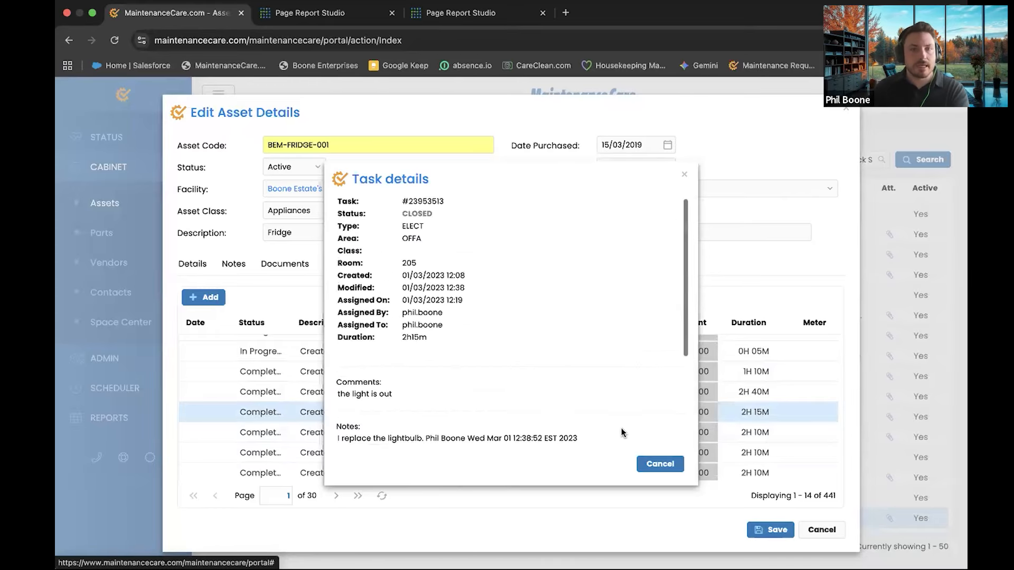
{"action": "left_click", "coordinate": [660, 464]}
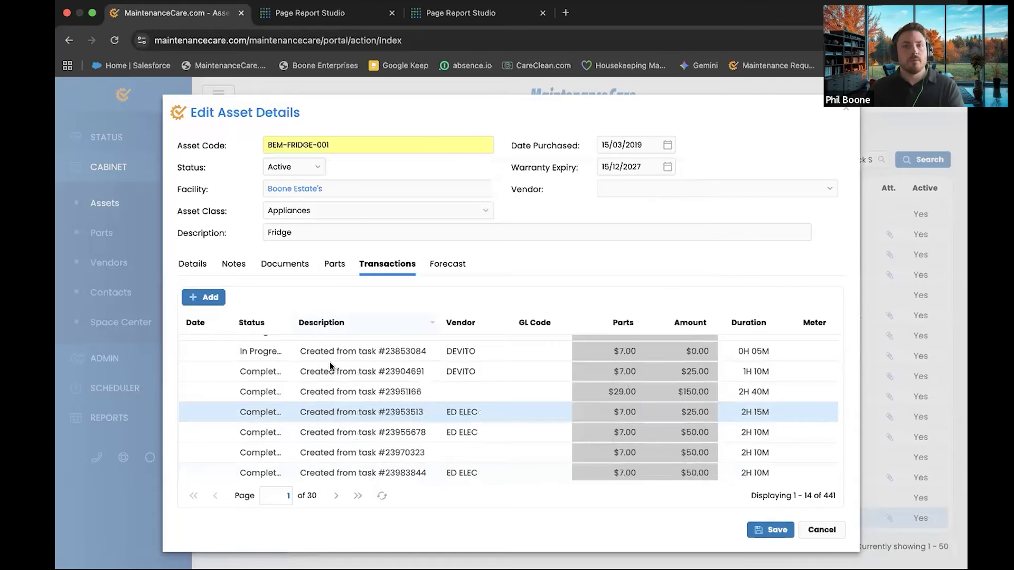
{"action": "scroll", "coordinate": [351, 372], "scroll_direction": "up", "scroll_amount": 5}
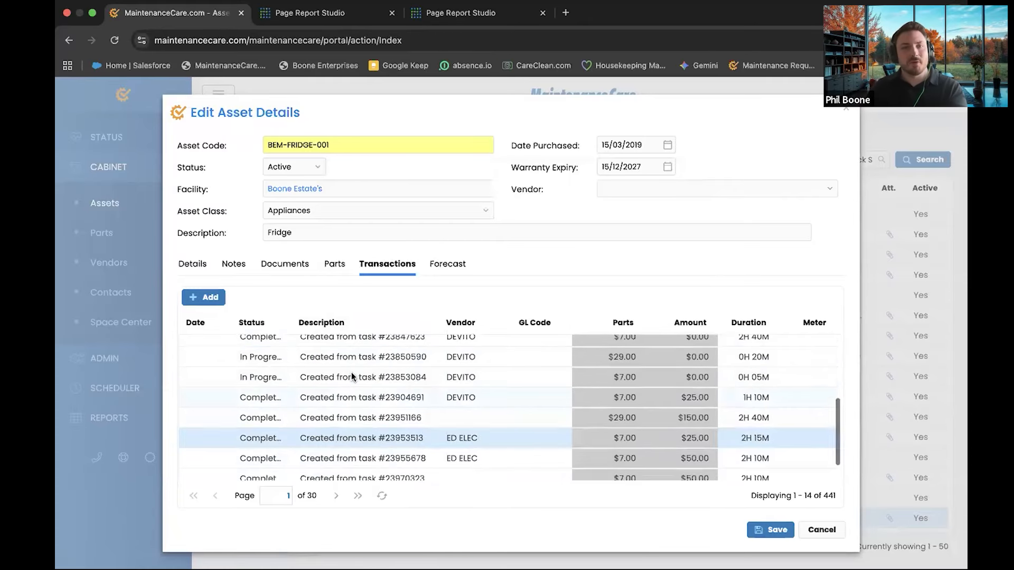
{"action": "left_click", "coordinate": [437, 267]}
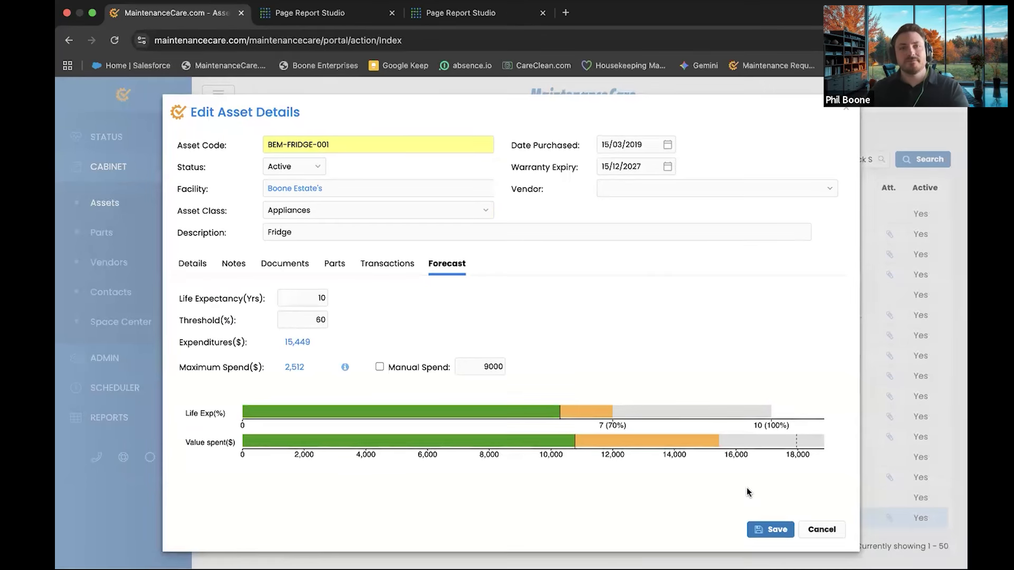
{"action": "left_click", "coordinate": [778, 531]}
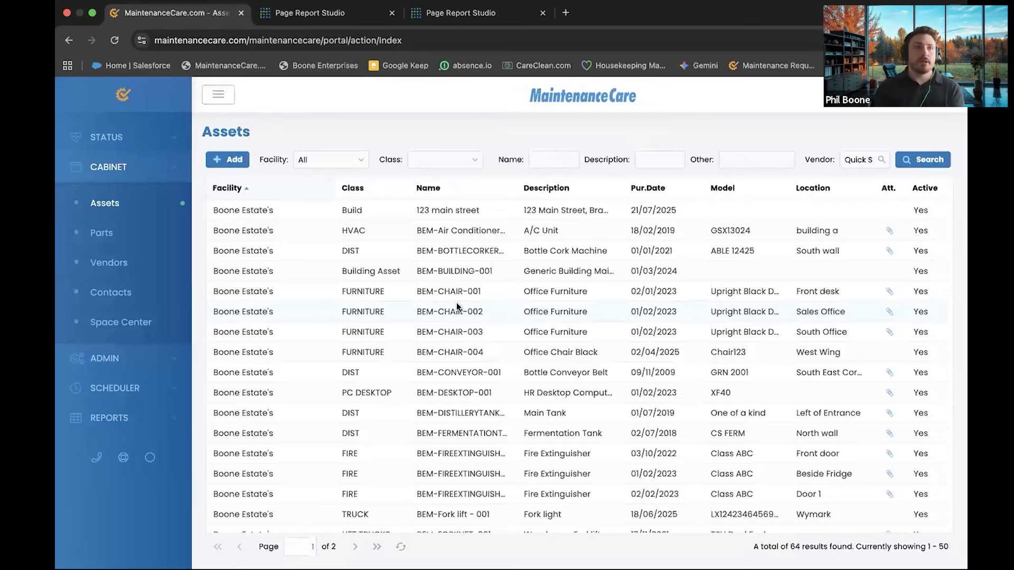
Reload the Transactions report in continuous form, grouped by Asset Code
{"action": "left_click", "coordinate": [449, 21]}
{"action": "left_click", "coordinate": [325, 19]}
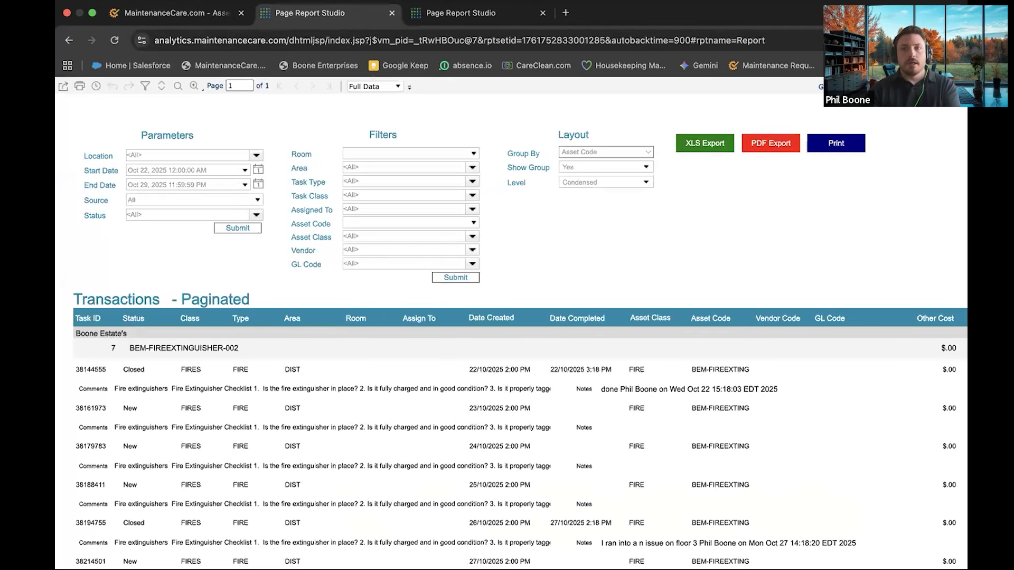
{"action": "left_click", "coordinate": [690, 150]}
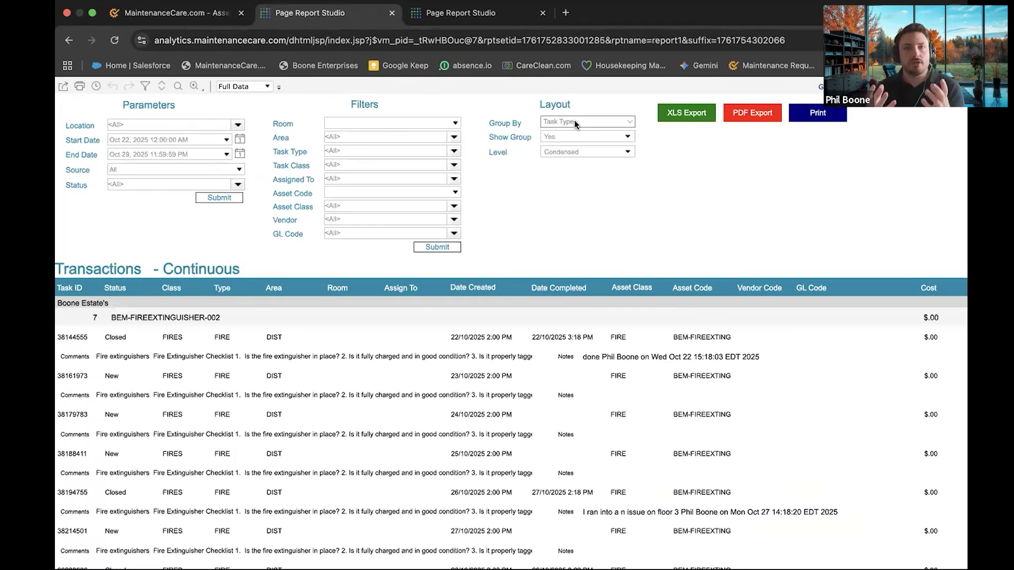
{"action": "left_click", "coordinate": [627, 122]}
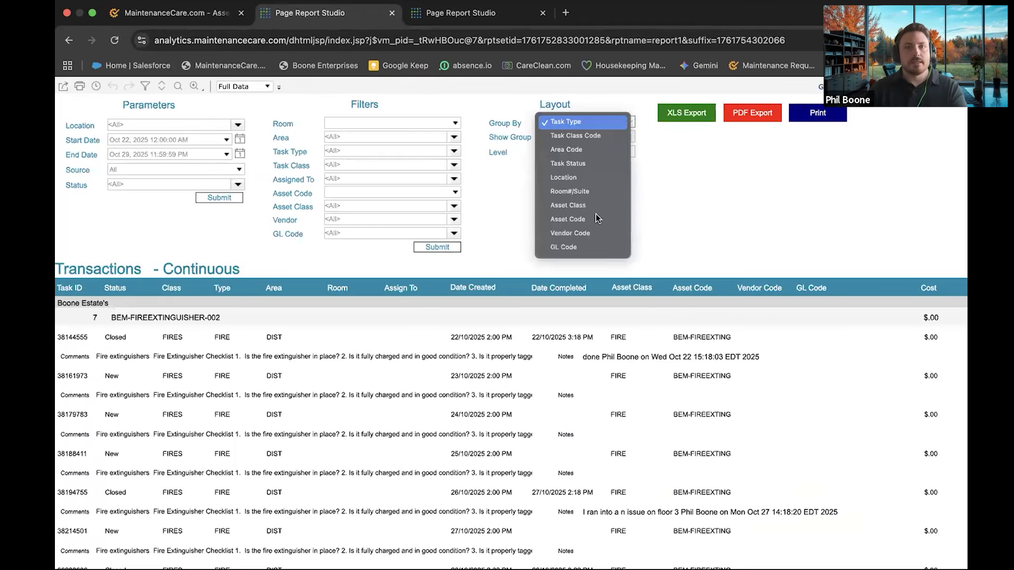
{"action": "left_click", "coordinate": [567, 220]}
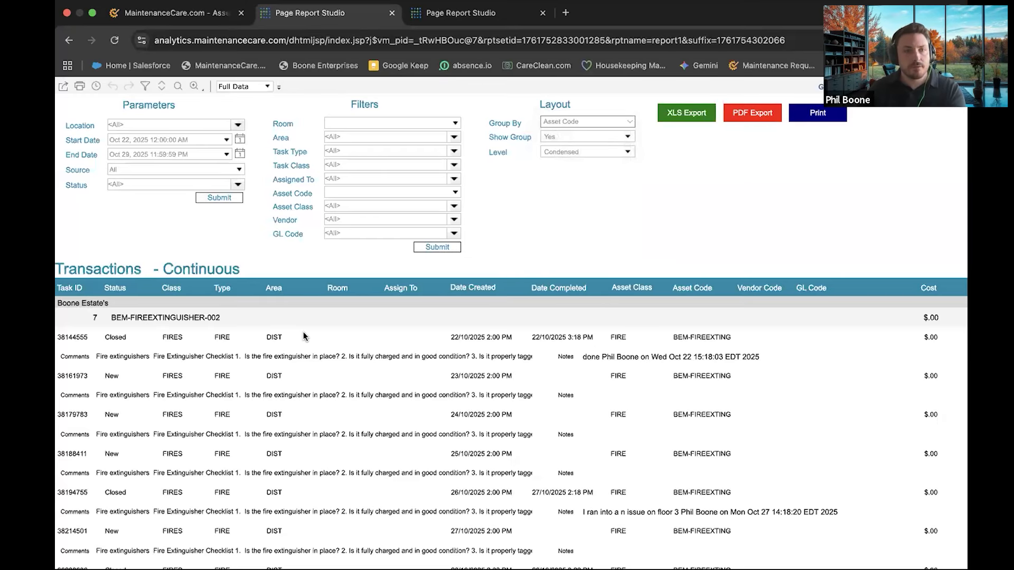
Scroll through the grouped report's rows and columns of asset tasks and costs
{"action": "scroll", "coordinate": [210, 283], "scroll_direction": "down", "scroll_amount": 2}
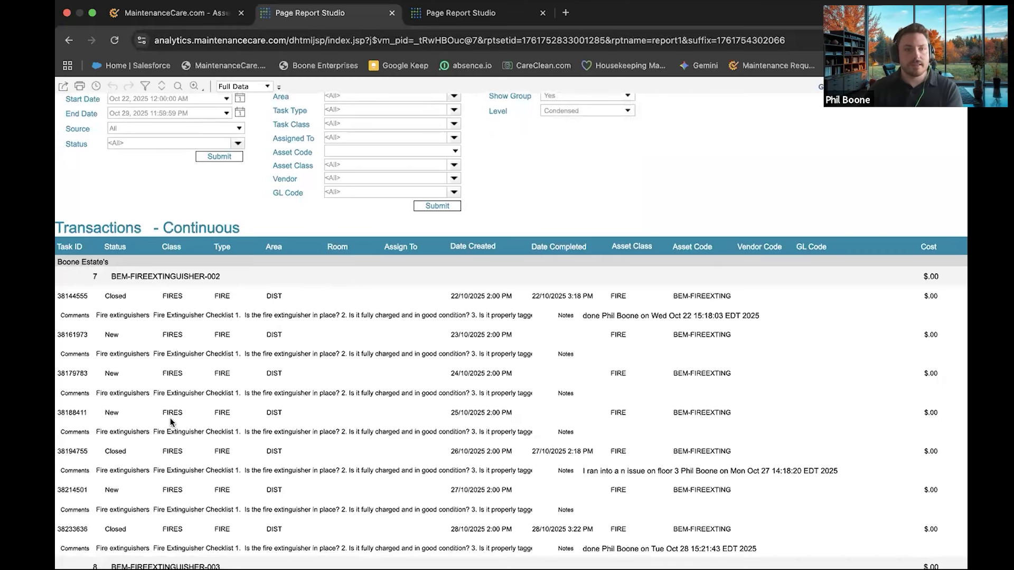
{"action": "scroll", "coordinate": [164, 470], "scroll_direction": "down", "scroll_amount": 3}
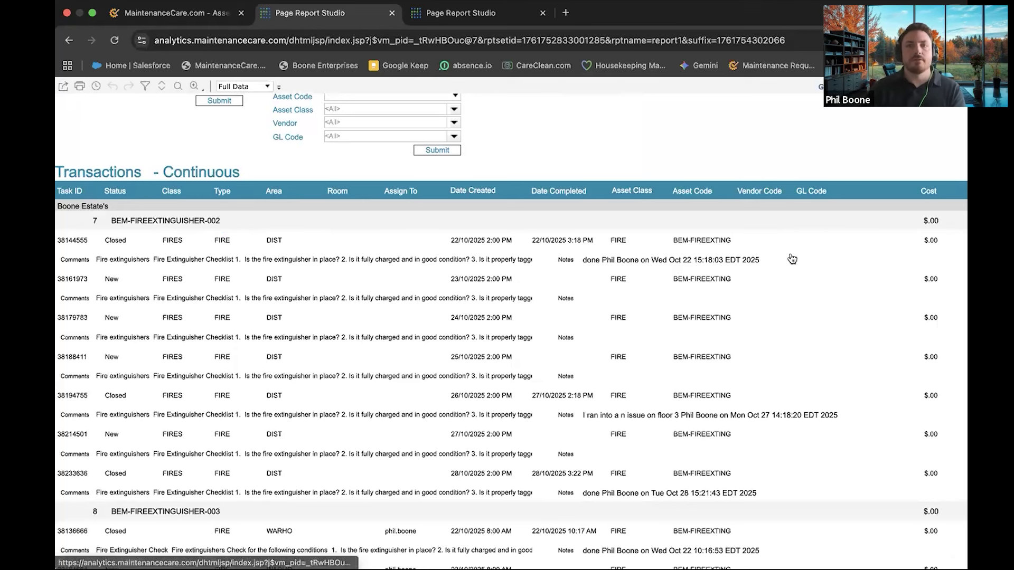
{"action": "scroll", "coordinate": [782, 258], "scroll_direction": "right", "scroll_amount": 5}
{"action": "scroll", "coordinate": [762, 256], "scroll_direction": "right", "scroll_amount": 2}
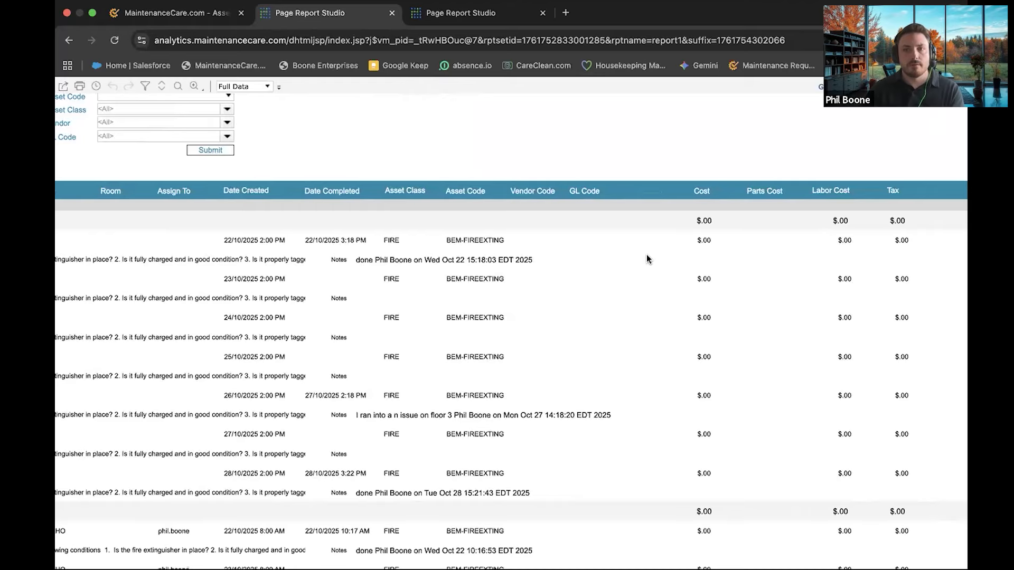
{"action": "scroll", "coordinate": [272, 272], "scroll_direction": "left", "scroll_amount": 7}
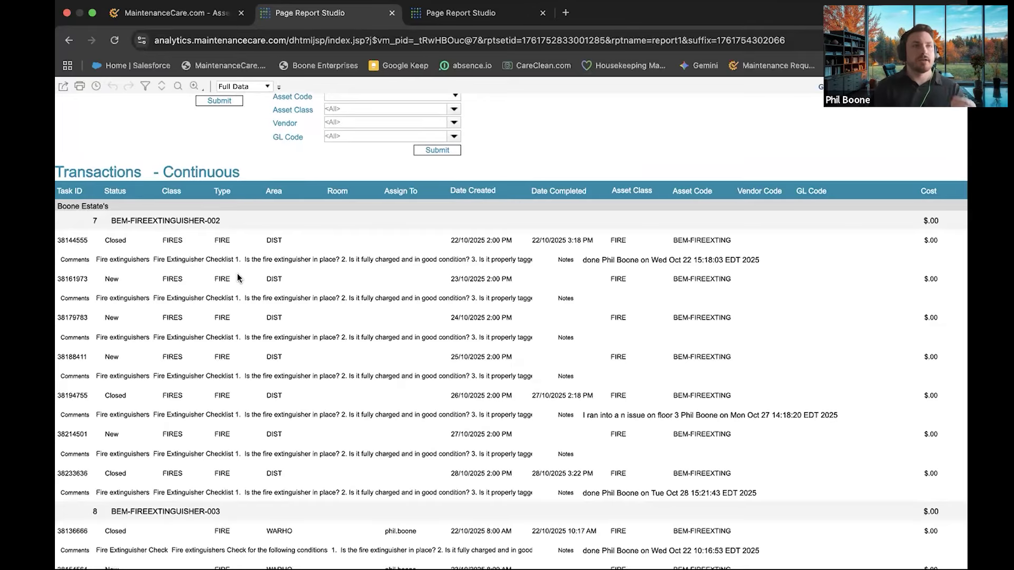
{"action": "scroll", "coordinate": [546, 327], "scroll_direction": "down", "scroll_amount": 5}
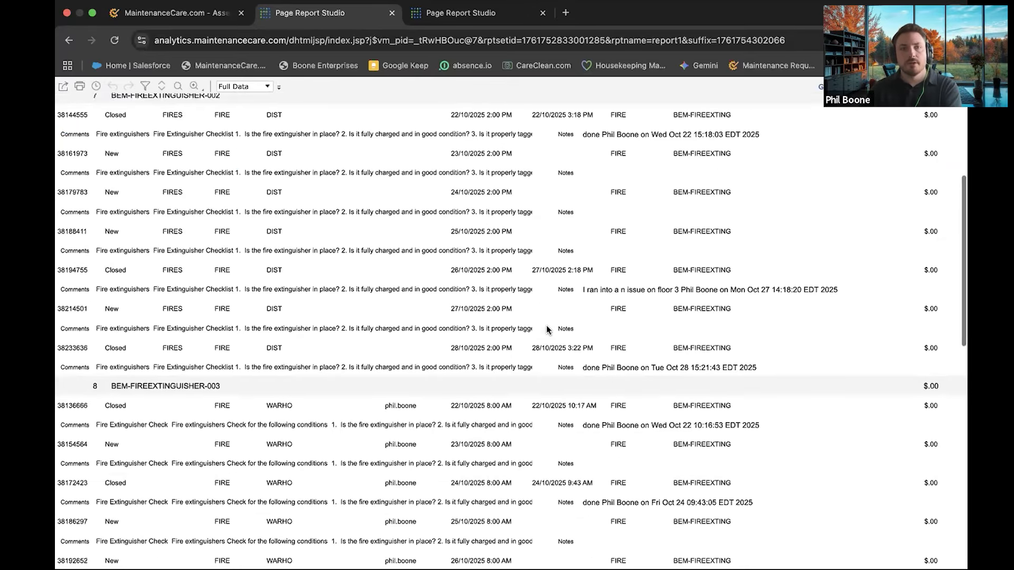
{"action": "scroll", "coordinate": [546, 329], "scroll_direction": "down", "scroll_amount": 8}
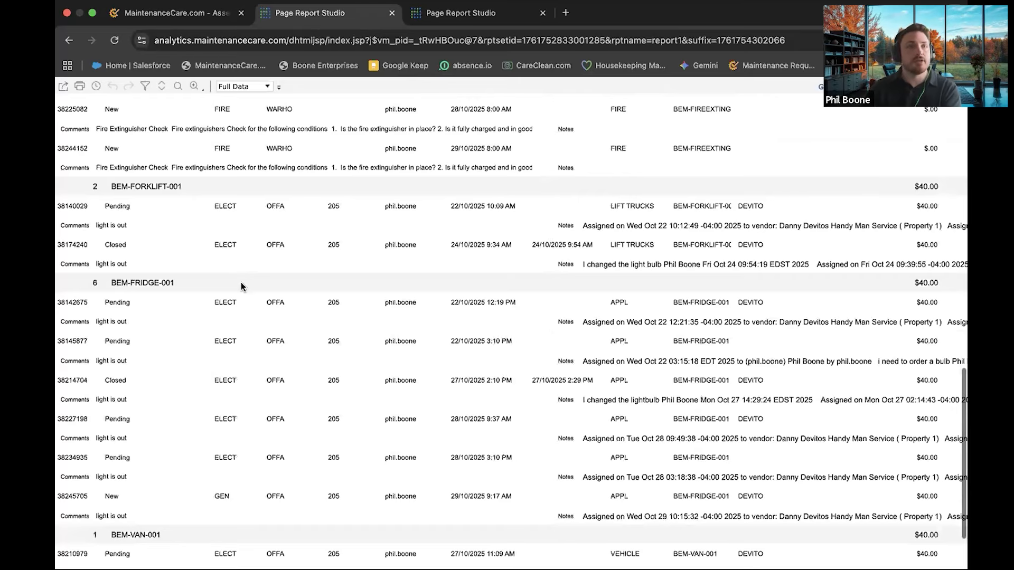
{"action": "scroll", "coordinate": [274, 277], "scroll_direction": "right", "scroll_amount": 8}
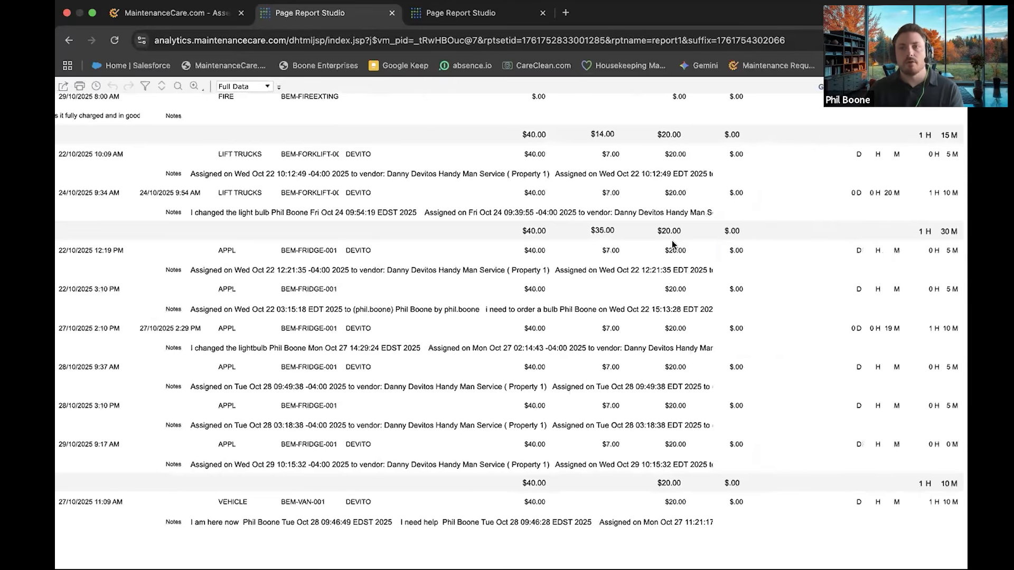
{"action": "scroll", "coordinate": [673, 244], "scroll_direction": "up", "scroll_amount": 3}
{"action": "scroll", "coordinate": [674, 244], "scroll_direction": "right", "scroll_amount": 1}
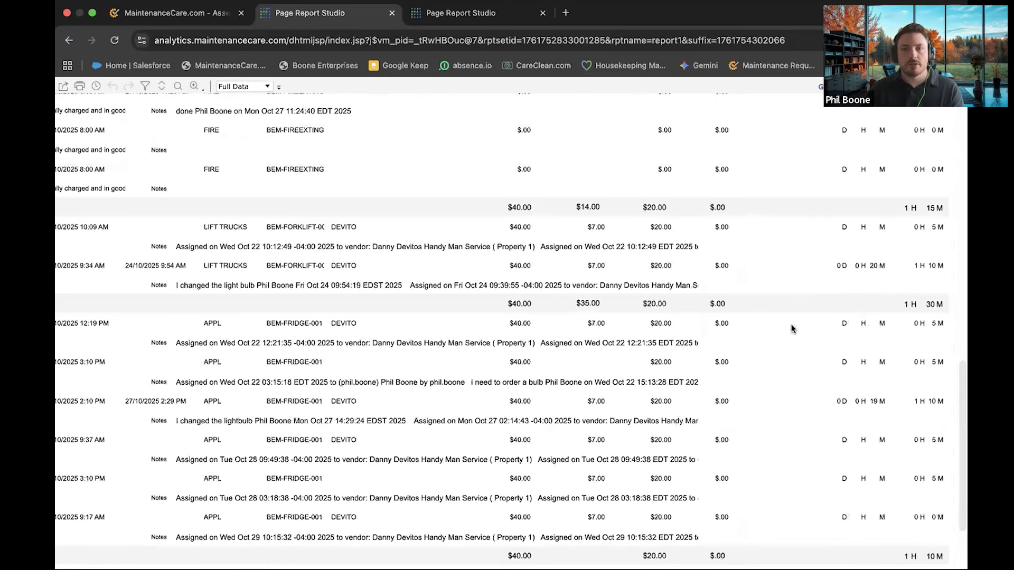
{"action": "scroll", "coordinate": [791, 327], "scroll_direction": "up", "scroll_amount": 10}
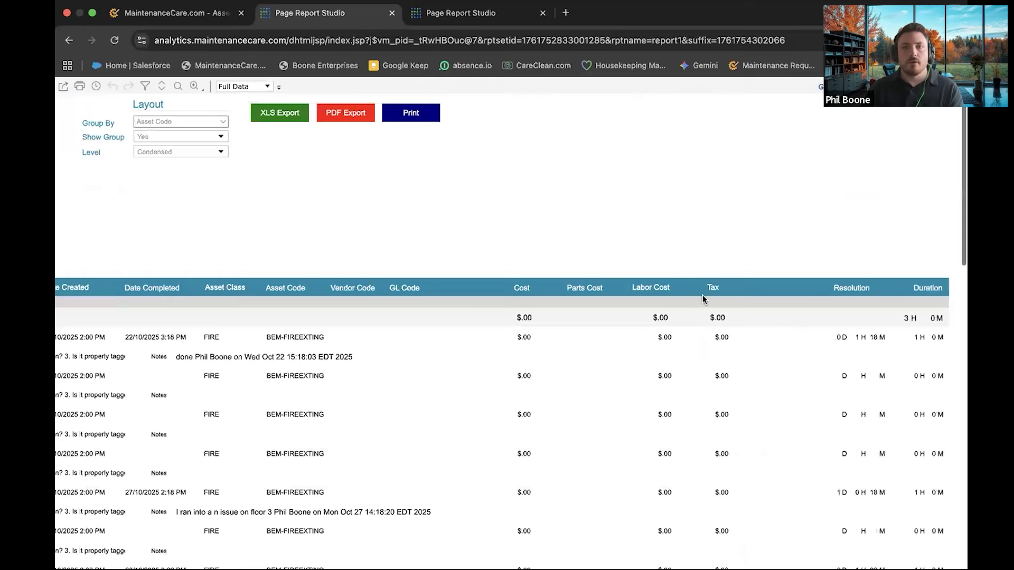
{"action": "scroll", "coordinate": [612, 241], "scroll_direction": "left", "scroll_amount": 8}
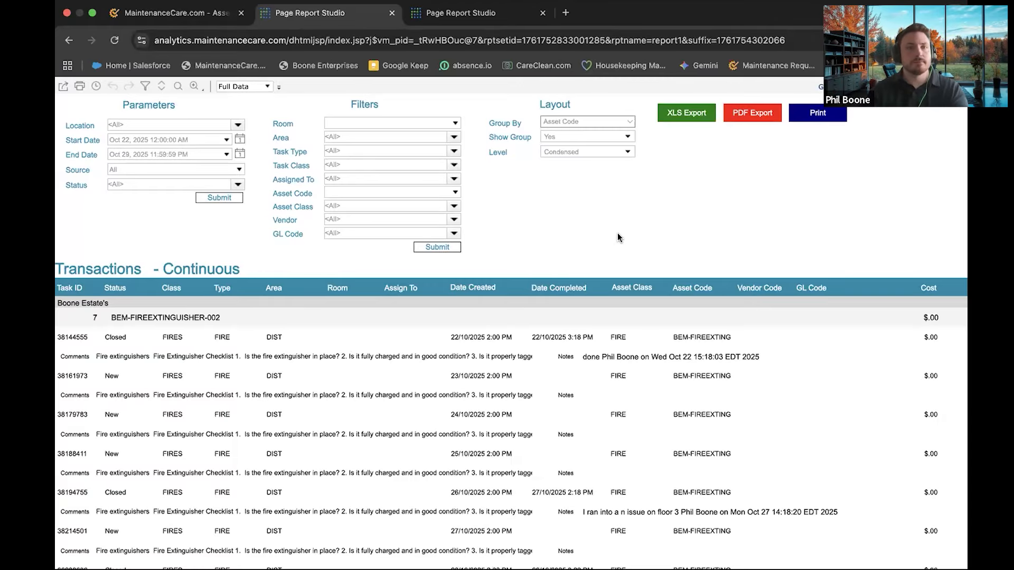
{"action": "left_click", "coordinate": [445, 21]}
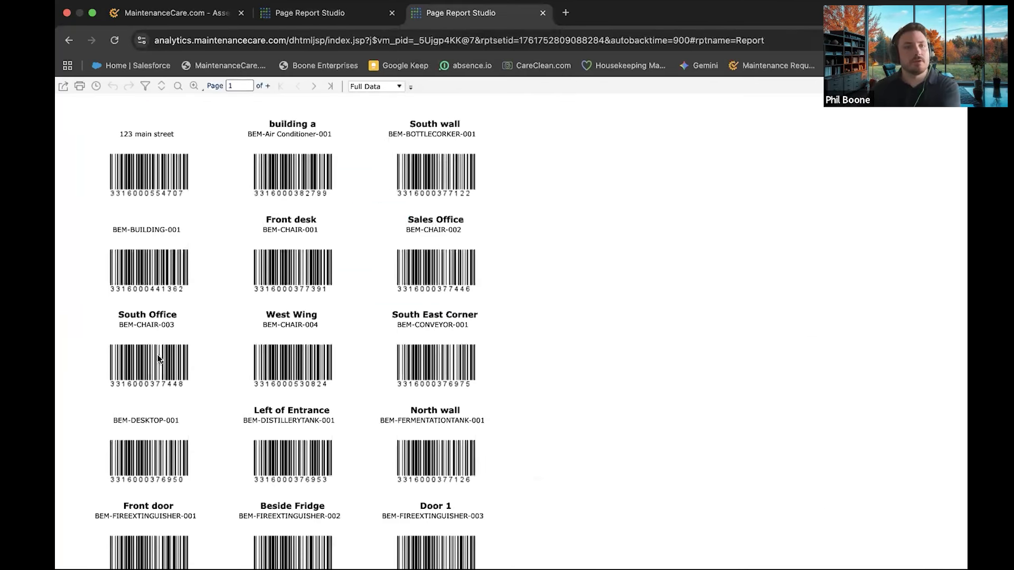
Scroll the barcode labels to page 2 and back, then return to the 64-result Assets list
{"action": "scroll", "coordinate": [292, 267], "scroll_direction": "down", "scroll_amount": 5}
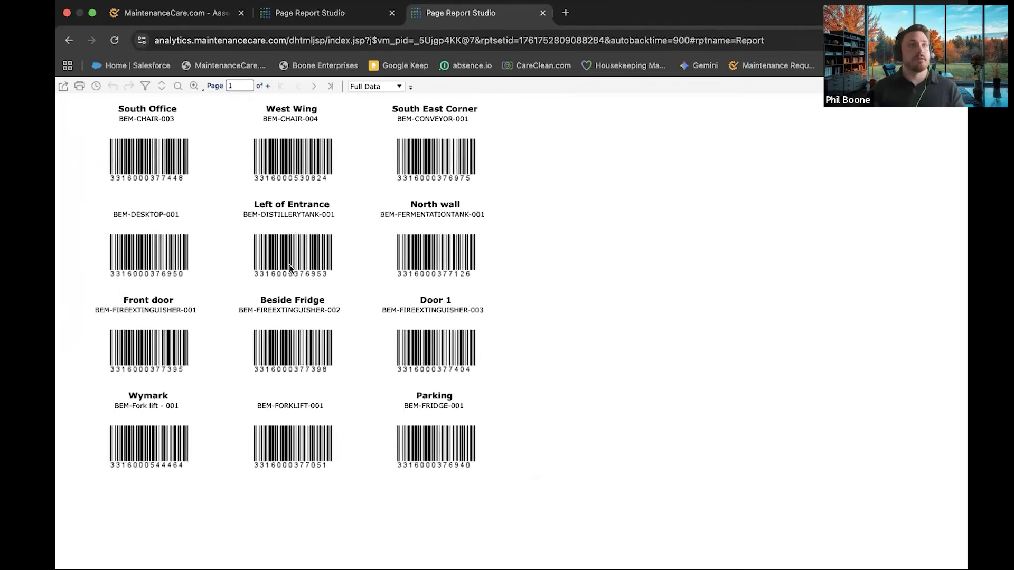
{"action": "scroll", "coordinate": [215, 253], "scroll_direction": "up", "scroll_amount": 2}
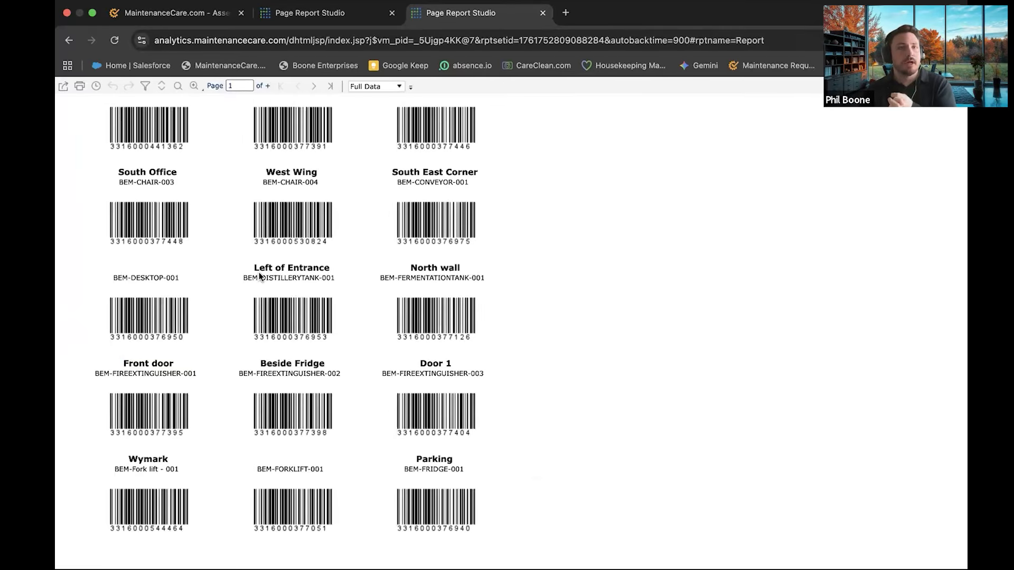
{"action": "scroll", "coordinate": [306, 275], "scroll_direction": "up", "scroll_amount": 5}
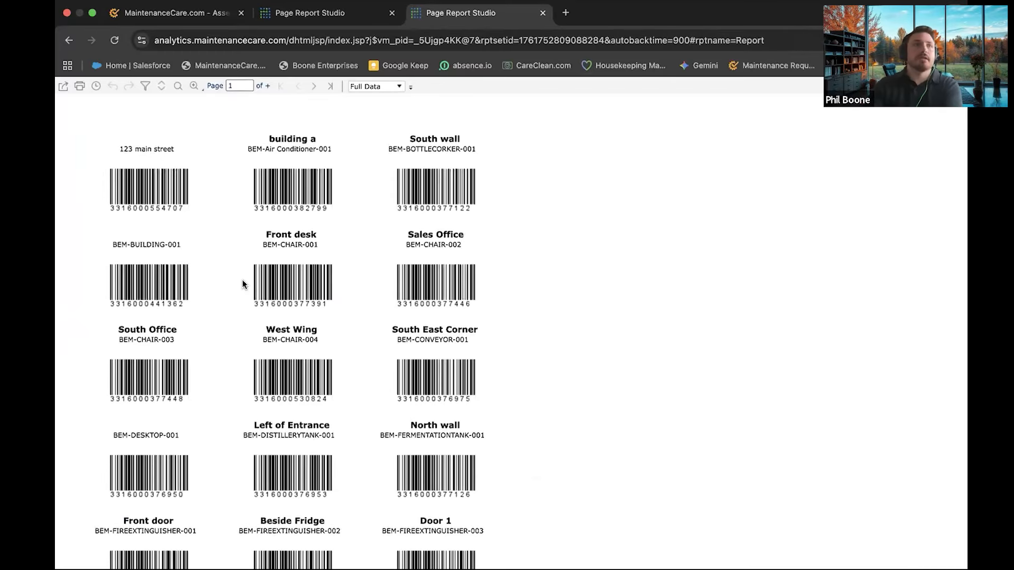
{"action": "scroll", "coordinate": [368, 287], "scroll_direction": "down", "scroll_amount": 3}
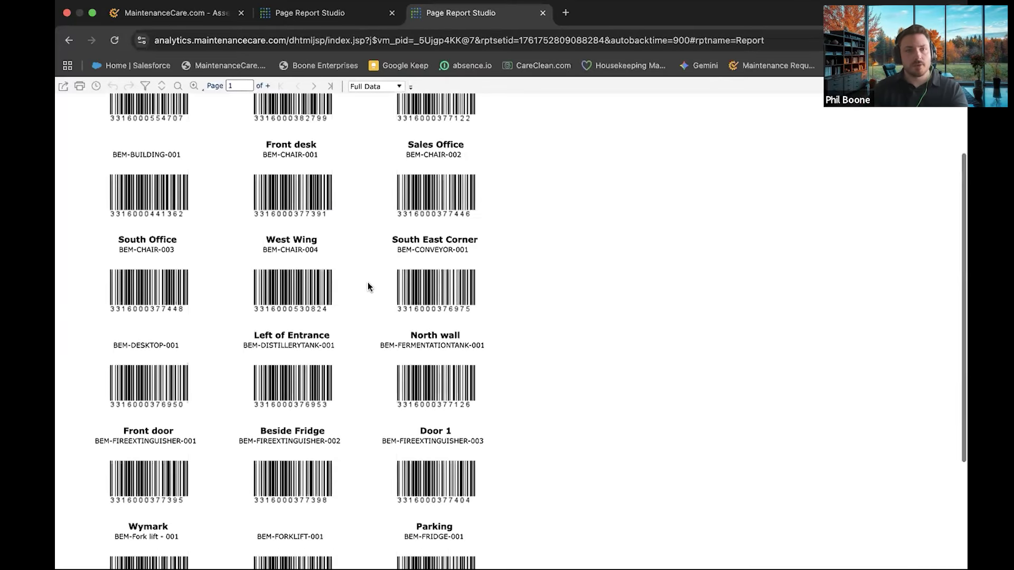
{"action": "scroll", "coordinate": [368, 287], "scroll_direction": "down", "scroll_amount": 5}
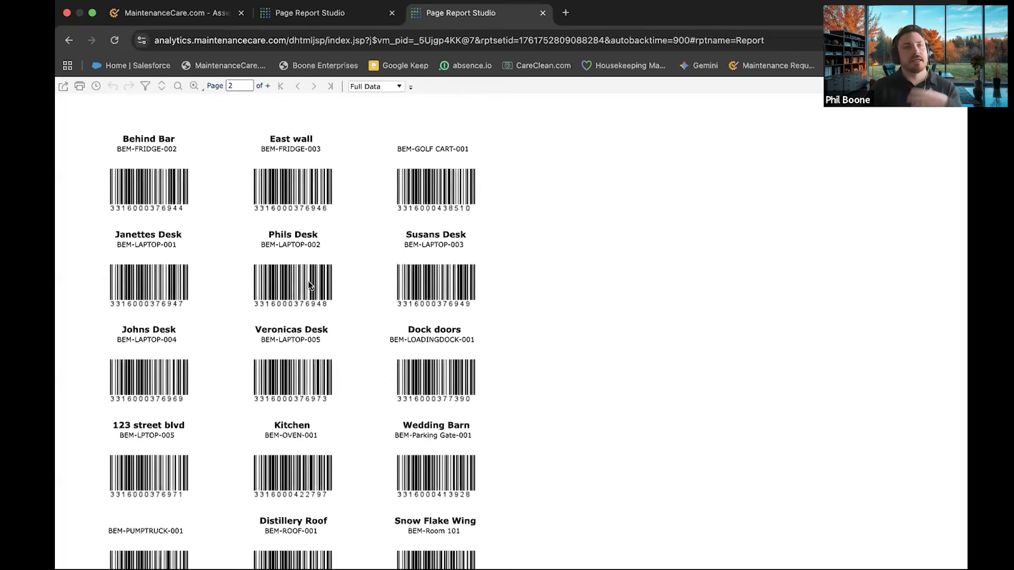
{"action": "scroll", "coordinate": [309, 284], "scroll_direction": "down", "scroll_amount": 1}
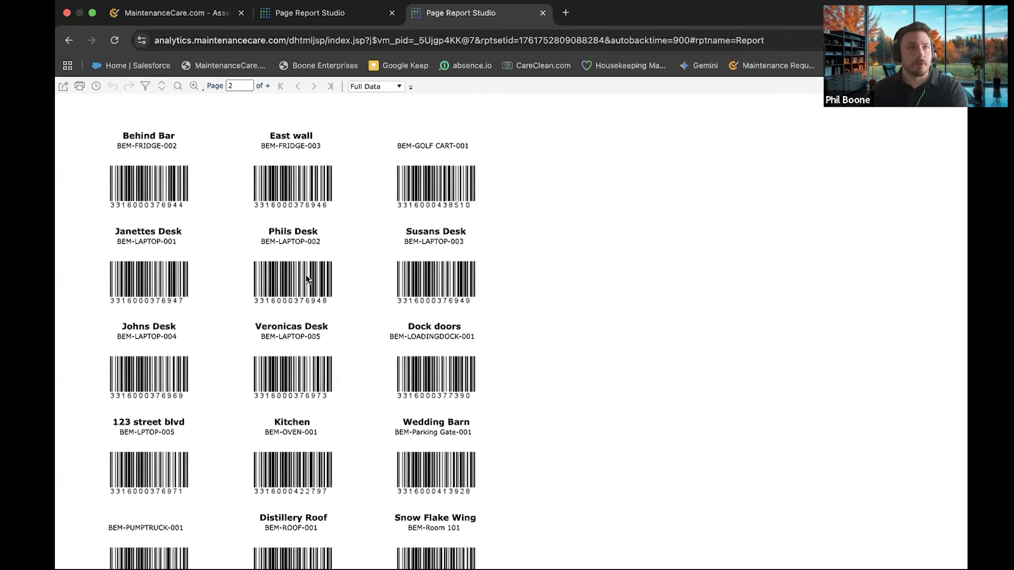
{"action": "scroll", "coordinate": [336, 290], "scroll_direction": "up", "scroll_amount": 3}
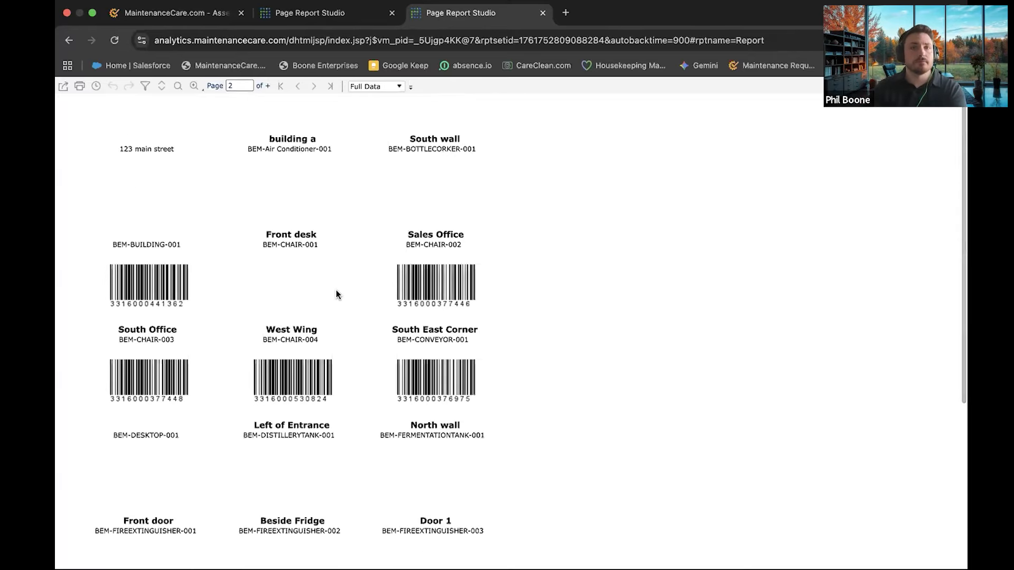
{"action": "left_click", "coordinate": [165, 15]}
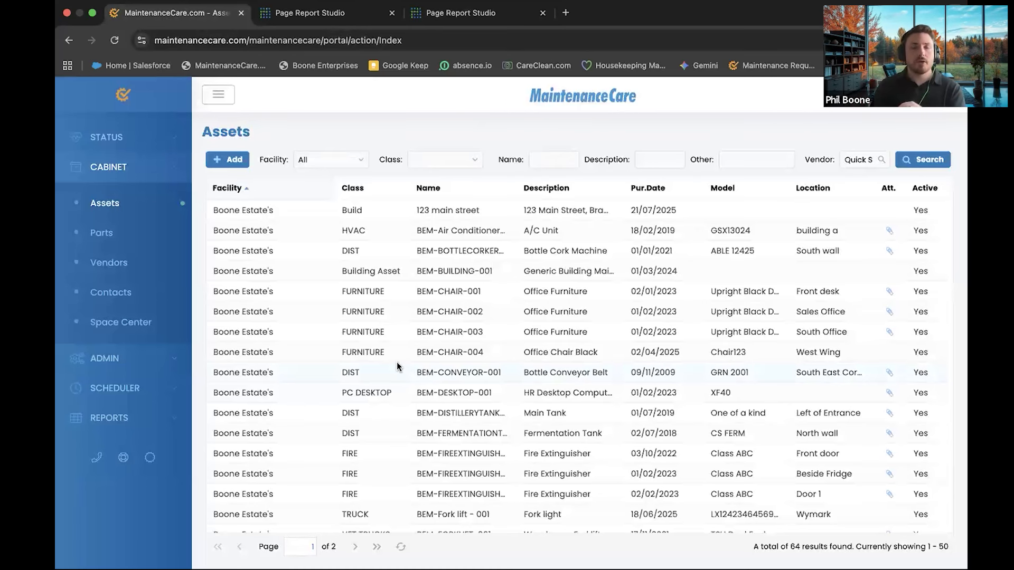
Open Cabinet > Parts, listing 22 parts, and collapse the side navigation to icons
{"action": "left_click", "coordinate": [342, 15]}
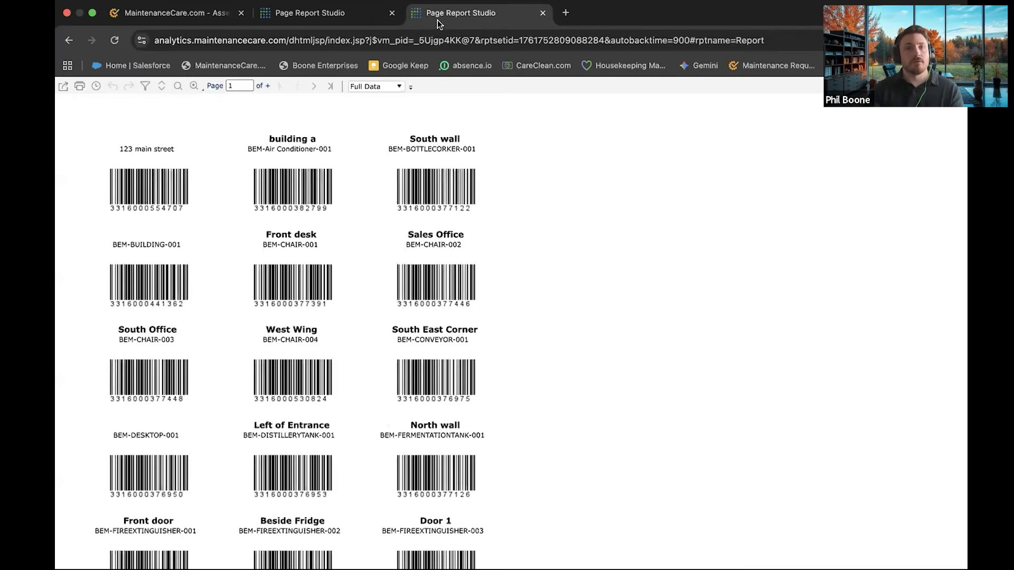
{"action": "left_click", "coordinate": [210, 16]}
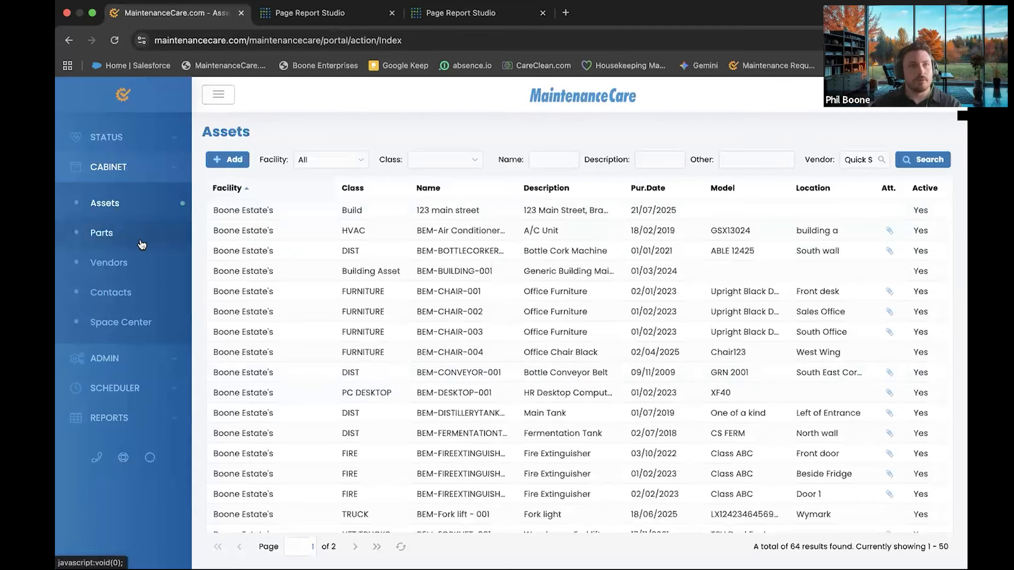
{"action": "left_click", "coordinate": [107, 166]}
{"action": "left_click", "coordinate": [107, 166]}
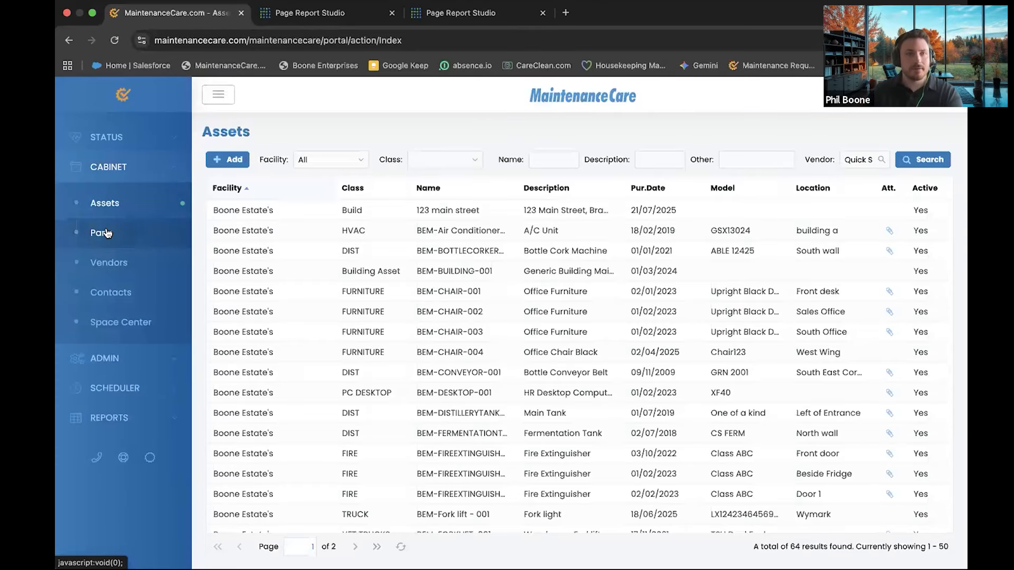
{"action": "left_click", "coordinate": [103, 231]}
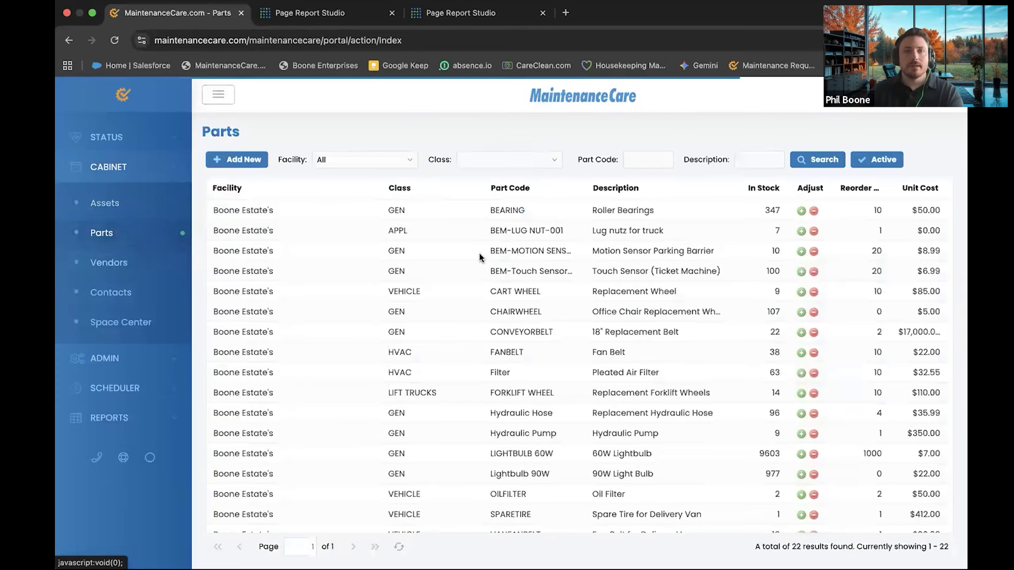
{"action": "left_click", "coordinate": [218, 94]}
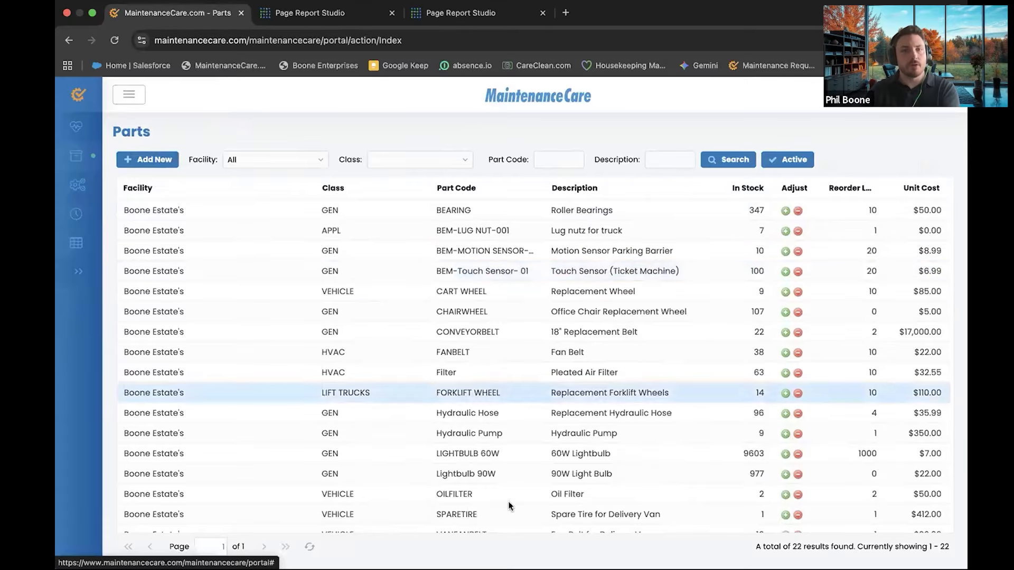
{"action": "double_click", "coordinate": [489, 208]}
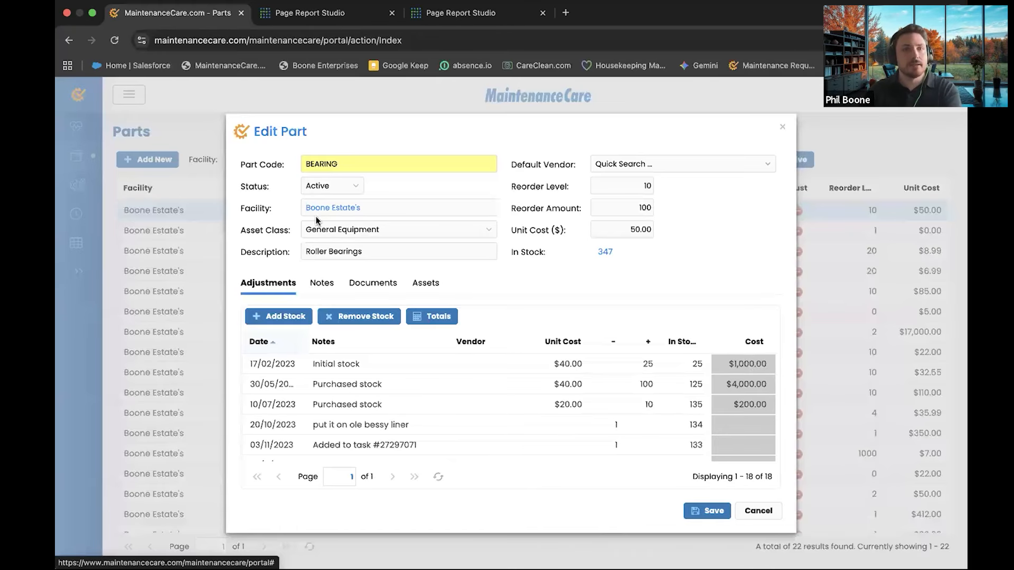
{"action": "left_click", "coordinate": [311, 249]}
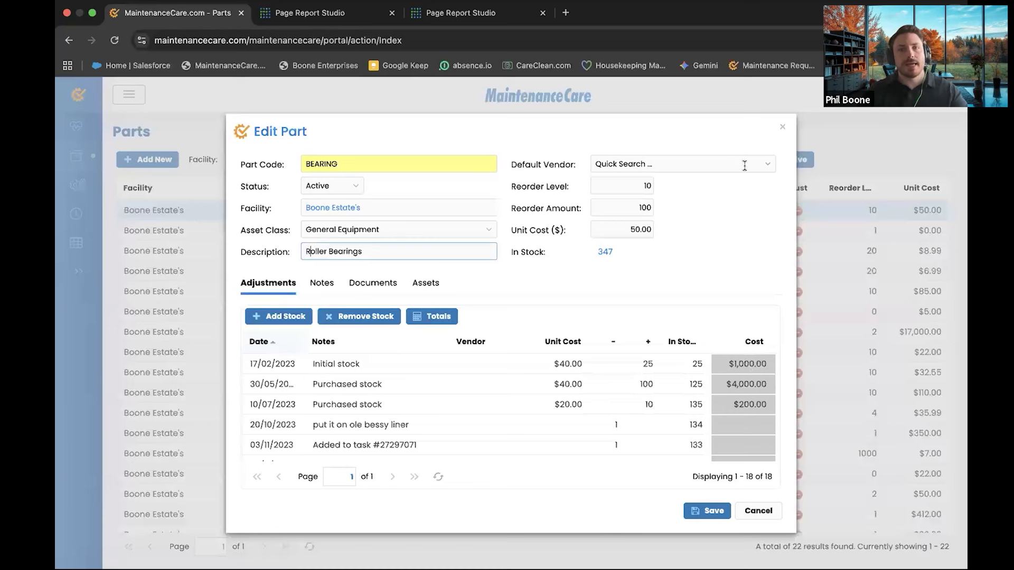
{"action": "left_click", "coordinate": [615, 185]}
{"action": "left_click", "coordinate": [638, 207]}
{"action": "left_click", "coordinate": [634, 230]}
{"action": "left_click", "coordinate": [671, 246]}
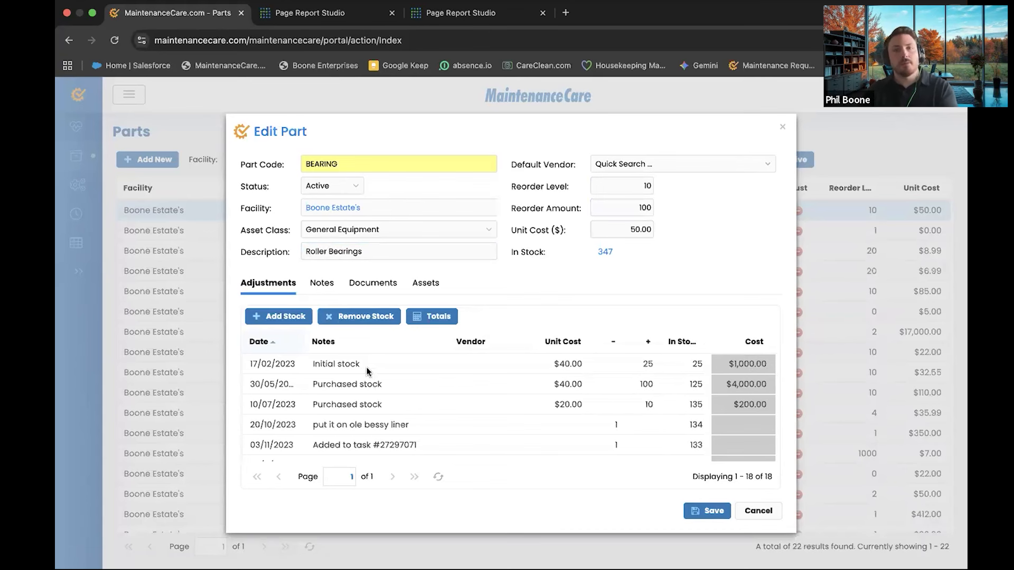
{"action": "scroll", "coordinate": [368, 371], "scroll_direction": "down", "scroll_amount": 4}
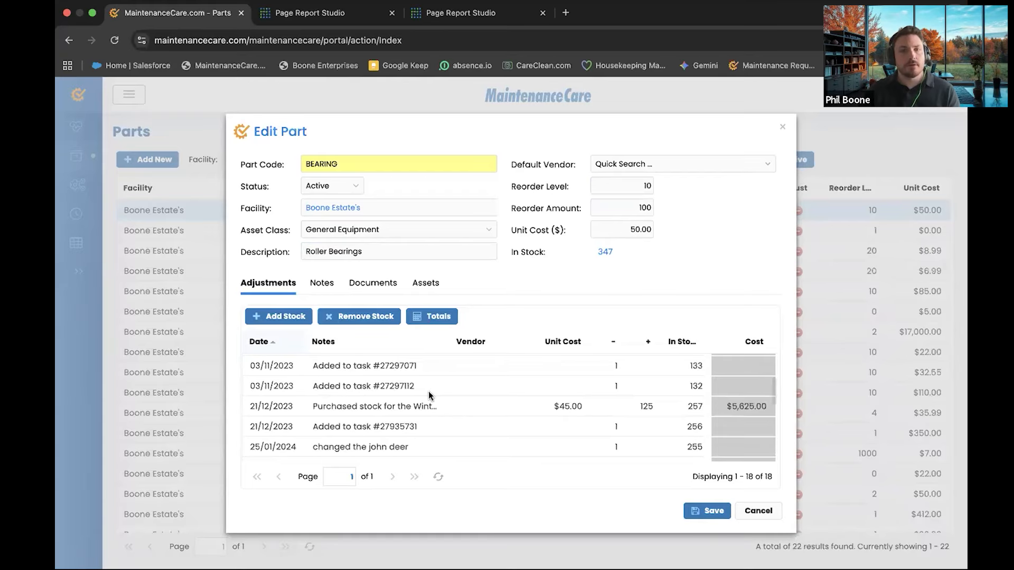
{"action": "scroll", "coordinate": [429, 393], "scroll_direction": "down", "scroll_amount": 6}
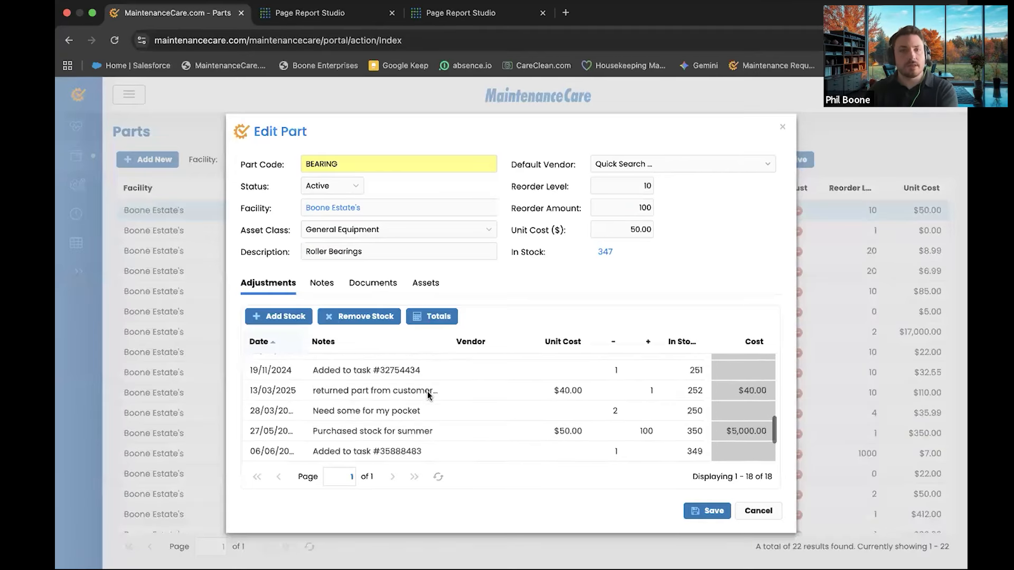
{"action": "scroll", "coordinate": [429, 393], "scroll_direction": "down", "scroll_amount": 2}
{"action": "left_click", "coordinate": [370, 413]}
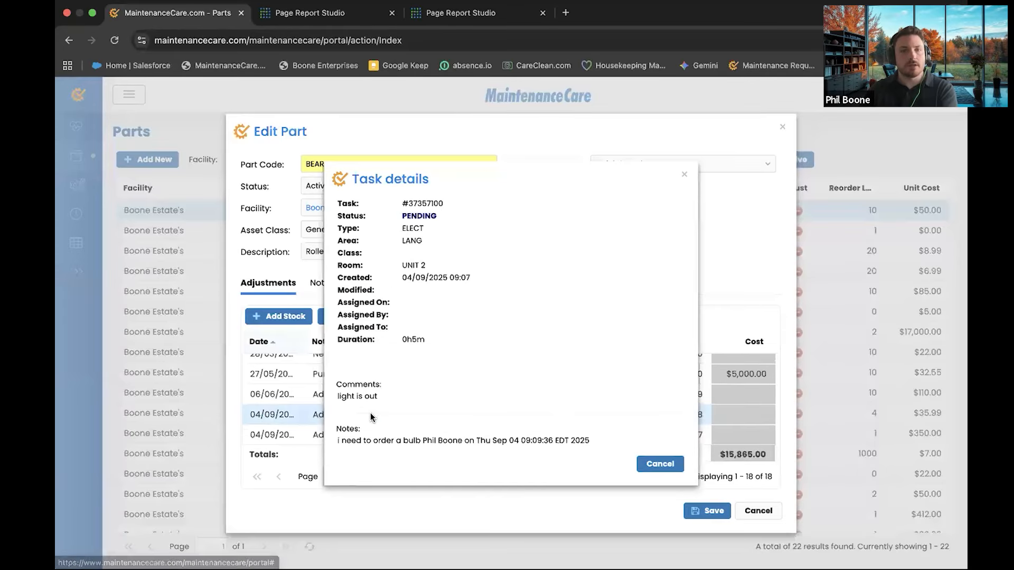
{"action": "scroll", "coordinate": [584, 322], "scroll_direction": "down", "scroll_amount": 3}
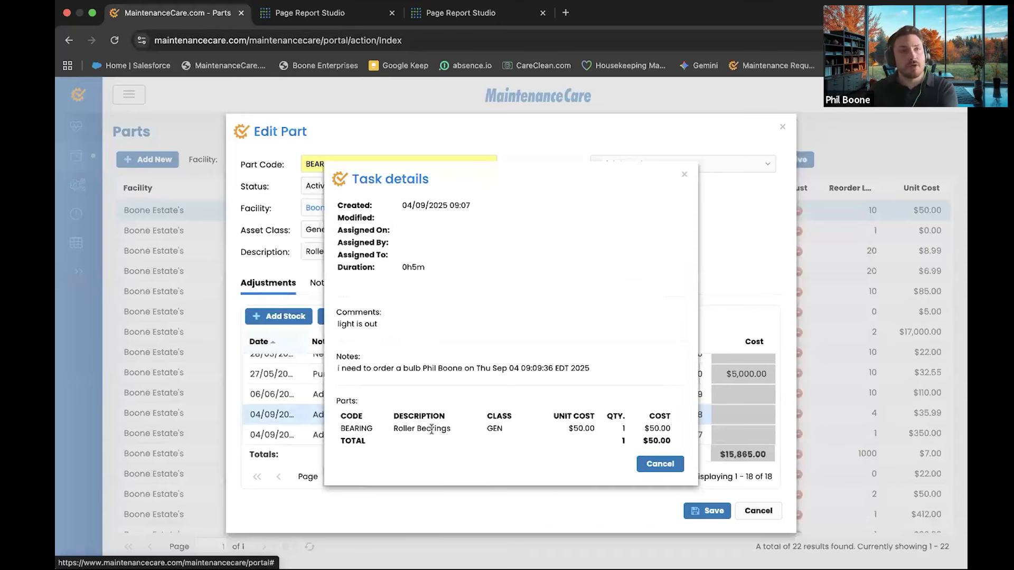
{"action": "scroll", "coordinate": [432, 428], "scroll_direction": "up", "scroll_amount": 3}
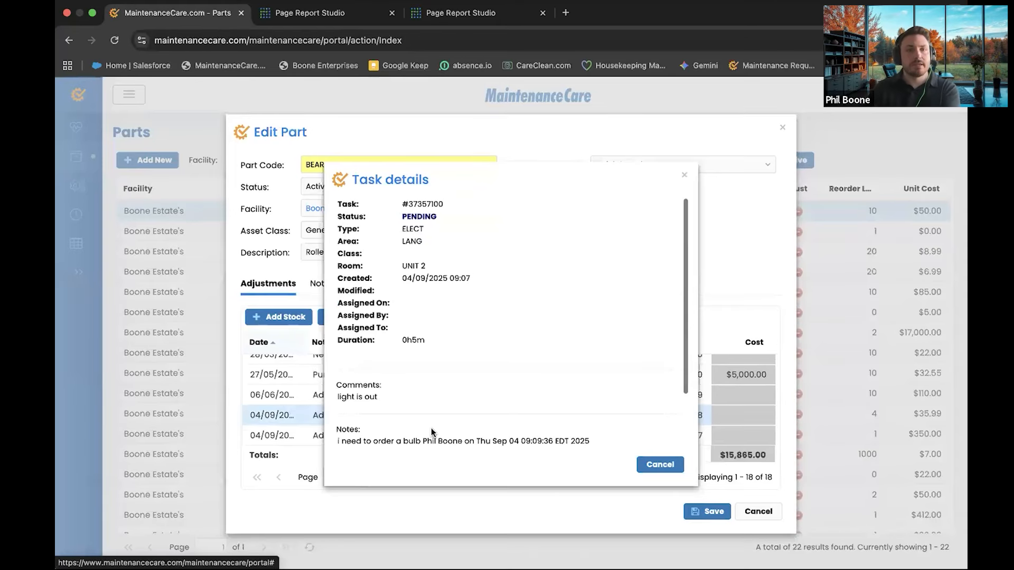
{"action": "left_click", "coordinate": [660, 464]}
{"action": "left_click", "coordinate": [770, 513]}
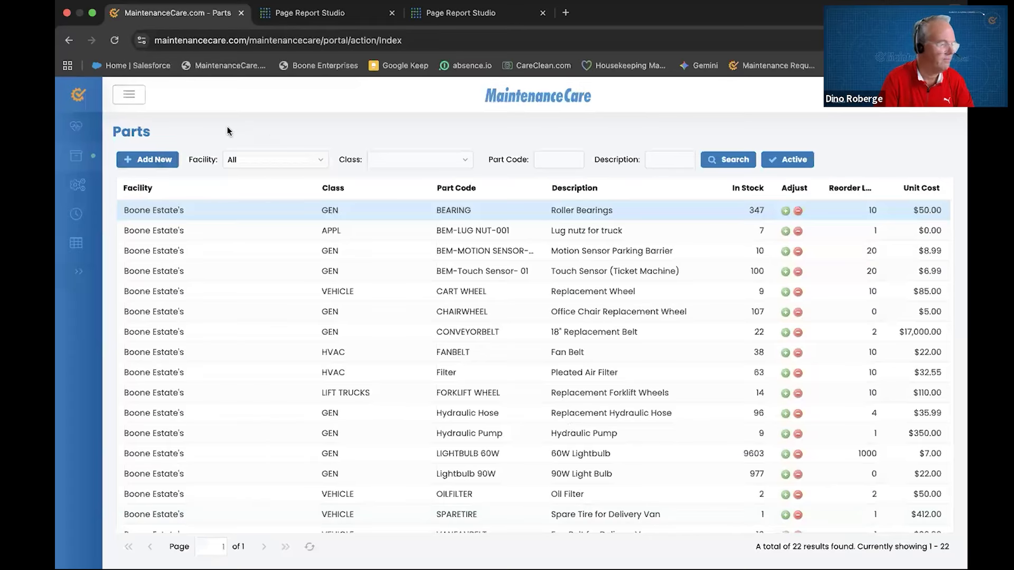
{"action": "left_click", "coordinate": [150, 160]}
{"action": "left_click", "coordinate": [427, 190]}
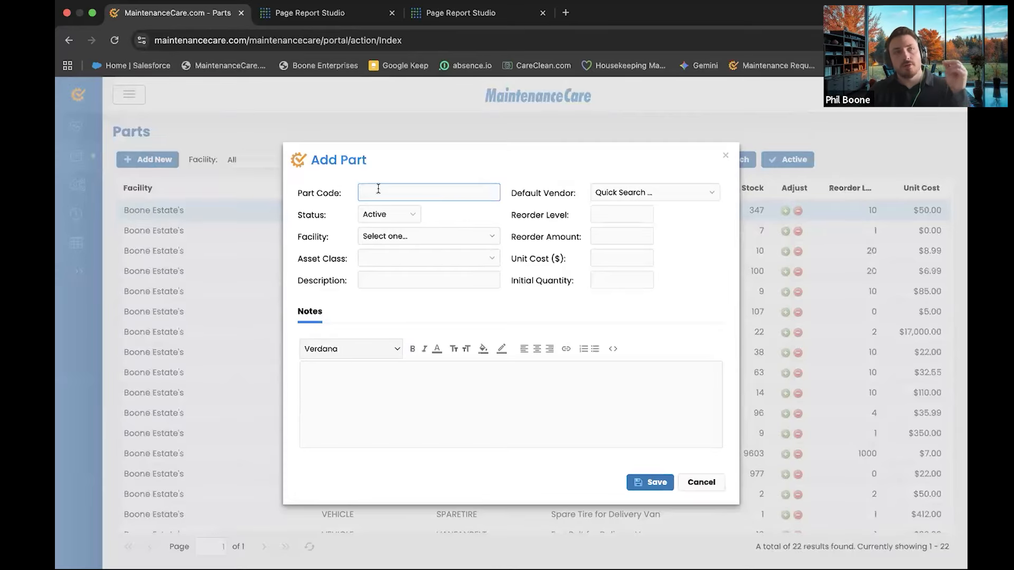
{"action": "left_click_drag", "start_coordinate": [418, 147], "coordinate": [455, 147]}
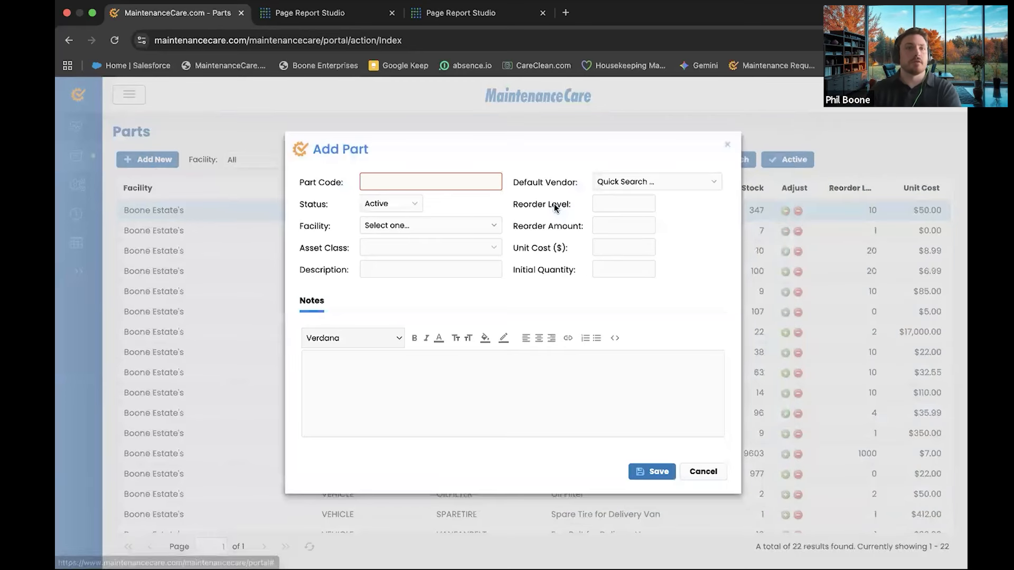
{"action": "left_click", "coordinate": [708, 470]}
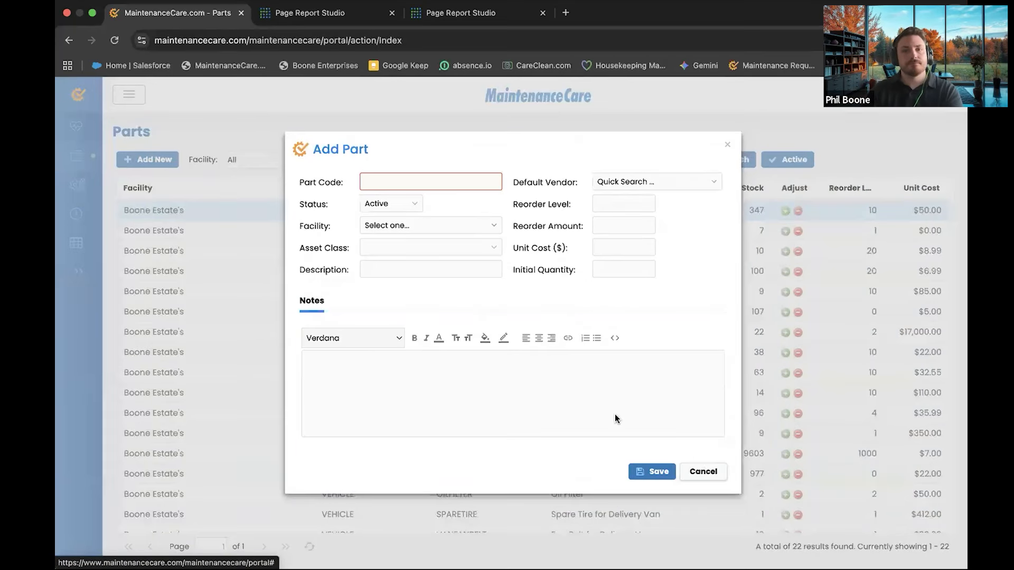
{"action": "left_click", "coordinate": [76, 126]}
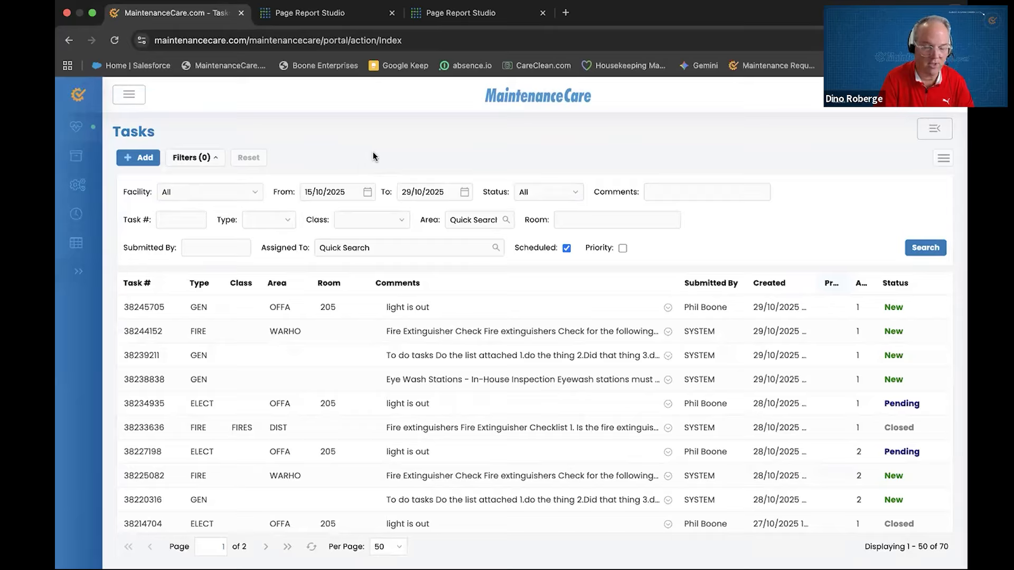